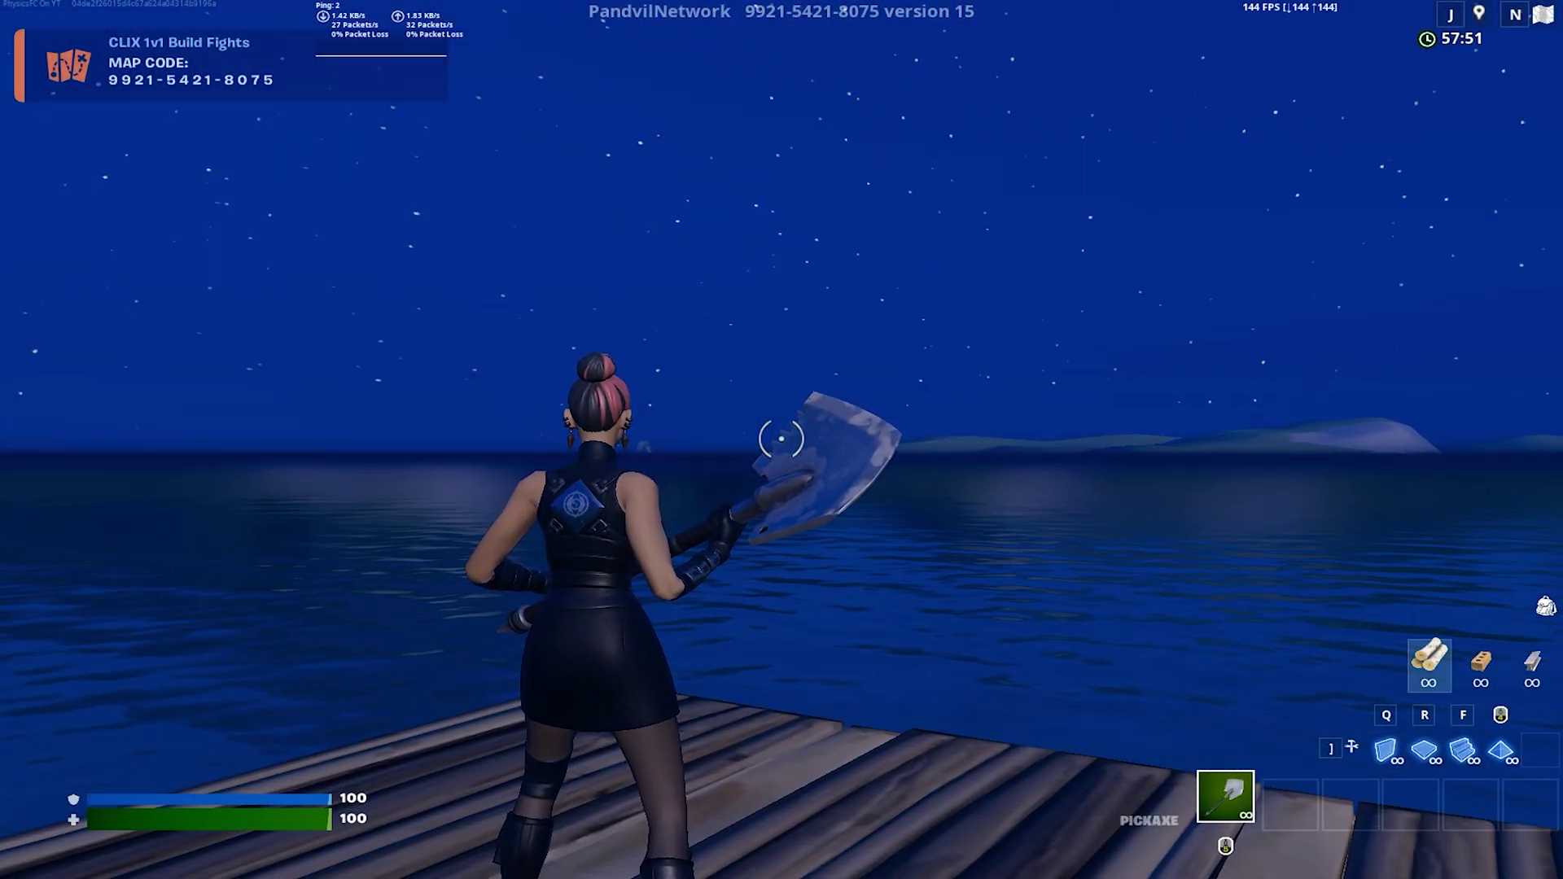
- Walk the Fortnite character forward along the dock
{"action": "key", "text": "w"}
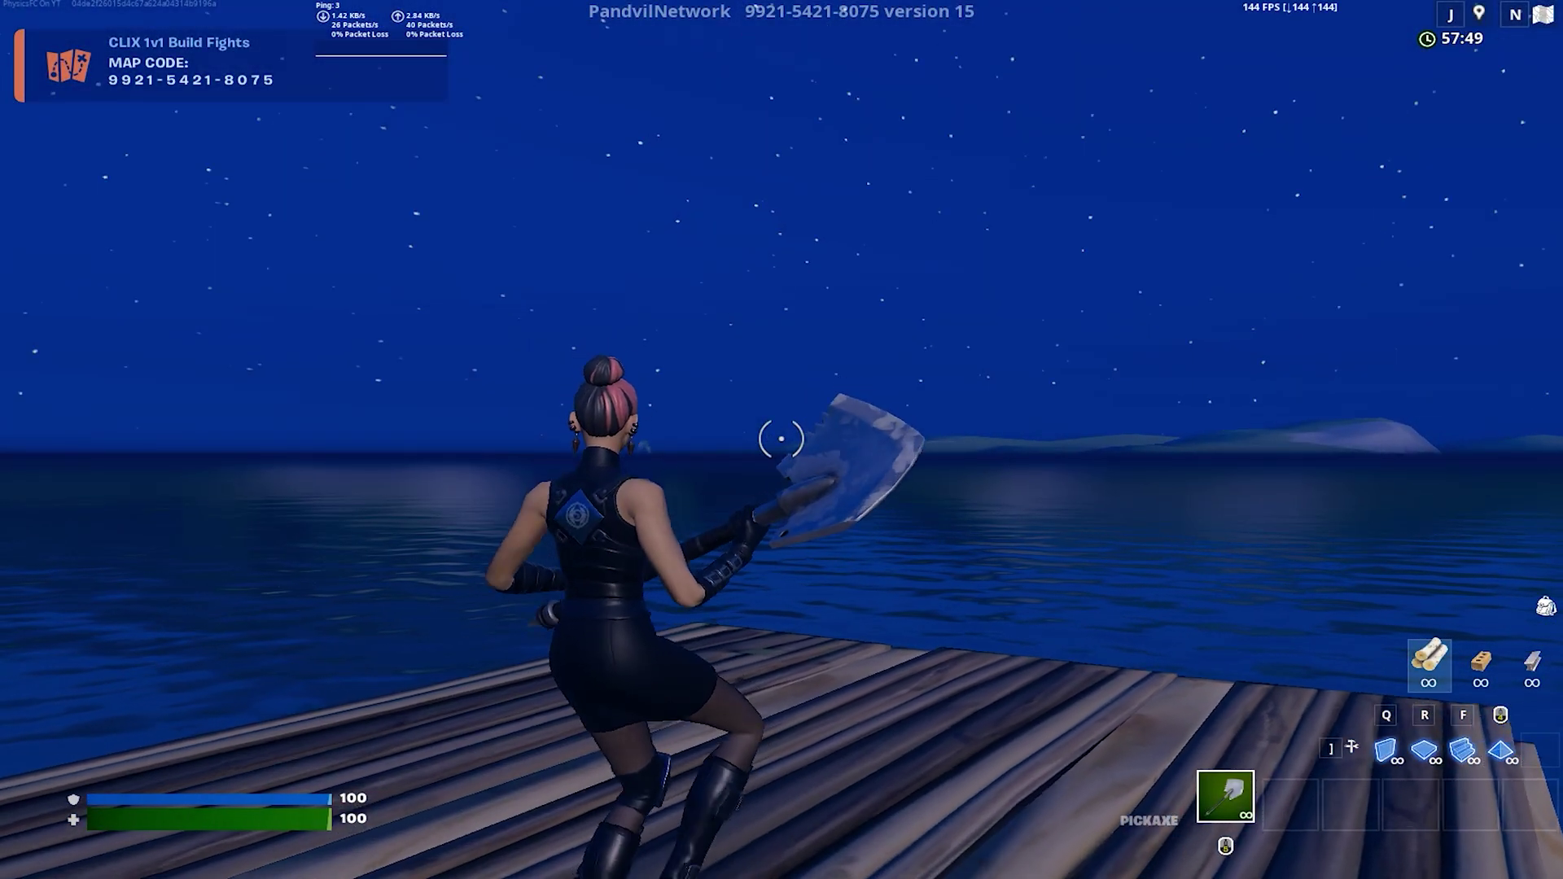
{"action": "key", "text": "w"}
{"action": "key", "text": "ctrl"}
- Raise the Video frame rate limit several steps, apply it, and return to the game
{"action": "key", "text": "r"}
{"action": "key", "text": "1"}
{"action": "key", "text": "shift+Tab"}
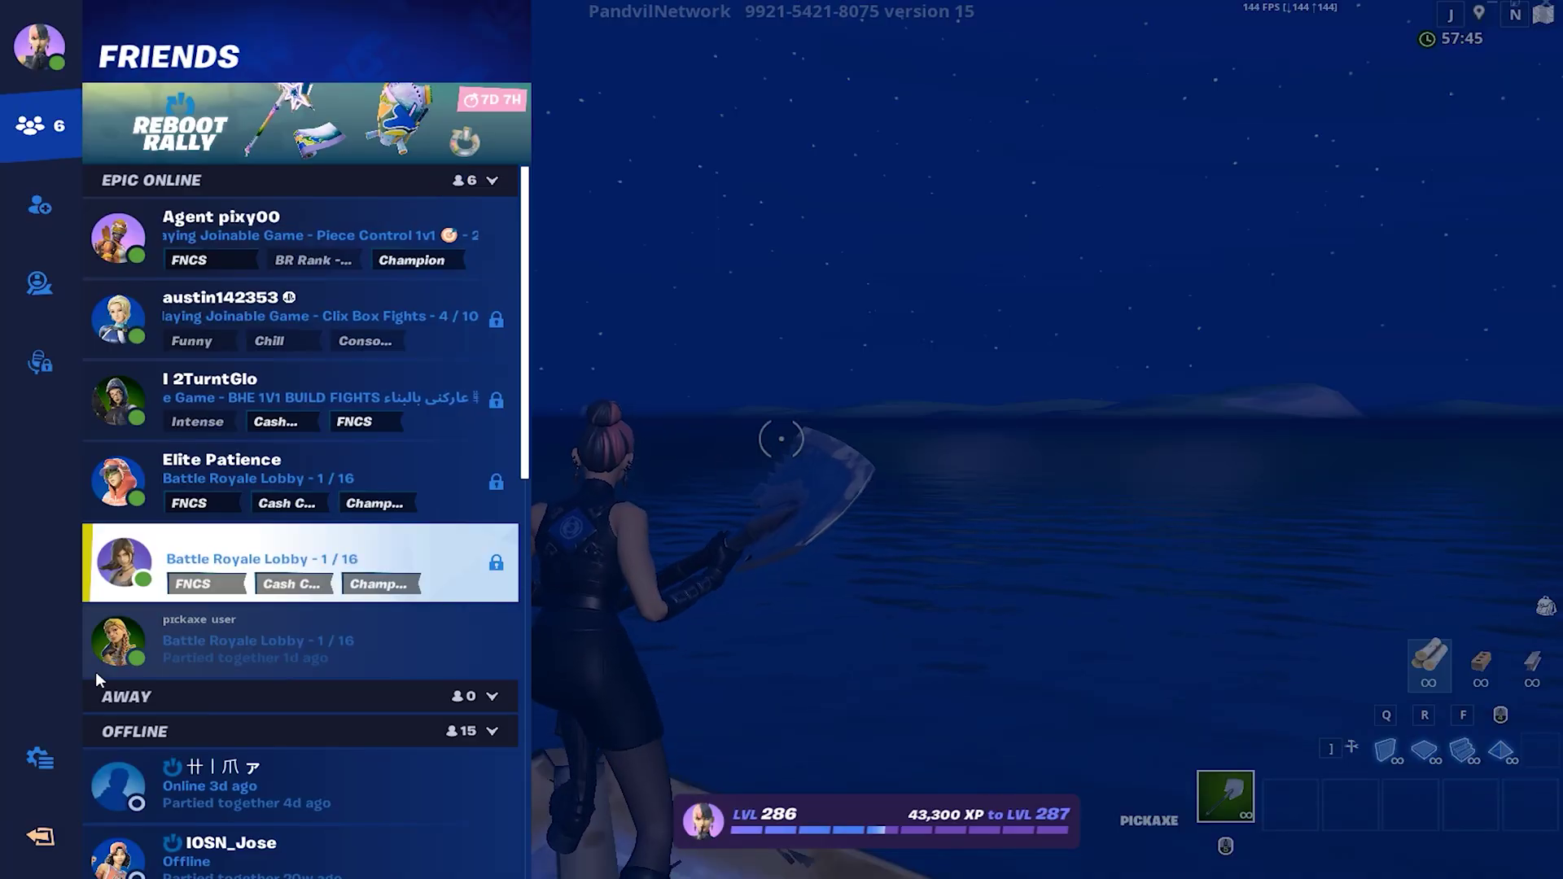
{"action": "left_click", "coordinate": [37, 757]}
{"action": "left_click", "coordinate": [326, 143]}
{"action": "left_click", "coordinate": [735, 233]}
{"action": "left_click", "coordinate": [734, 233]}
{"action": "left_click", "coordinate": [735, 233]}
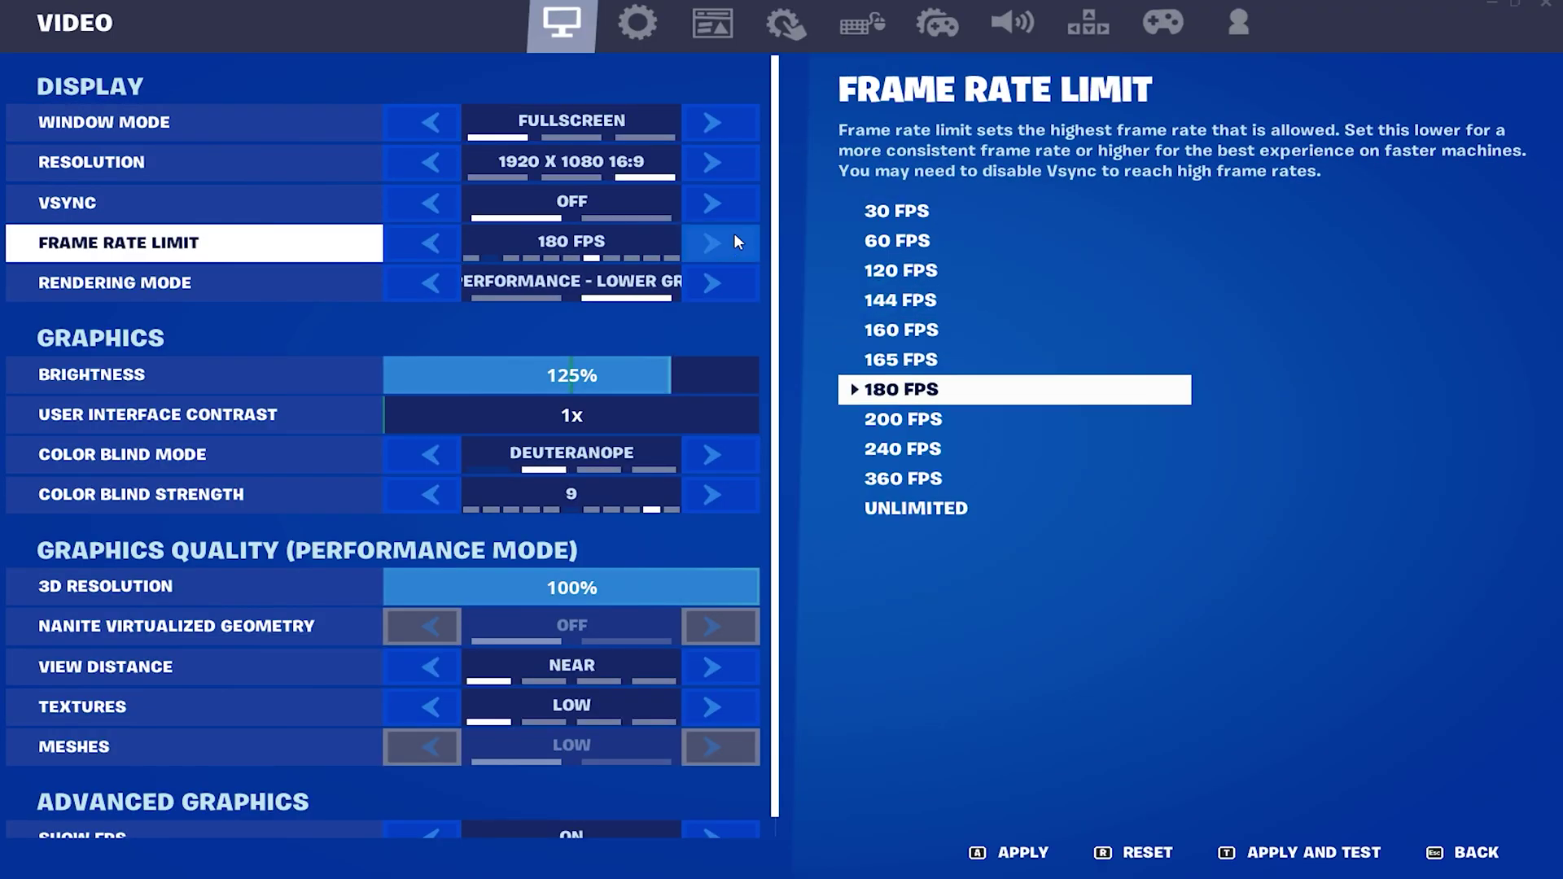
{"action": "left_click", "coordinate": [735, 233]}
{"action": "left_click", "coordinate": [734, 233]}
{"action": "left_click", "coordinate": [735, 233]}
{"action": "left_click", "coordinate": [735, 233]}
{"action": "key", "text": "a"}
{"action": "key", "text": "Escape"}
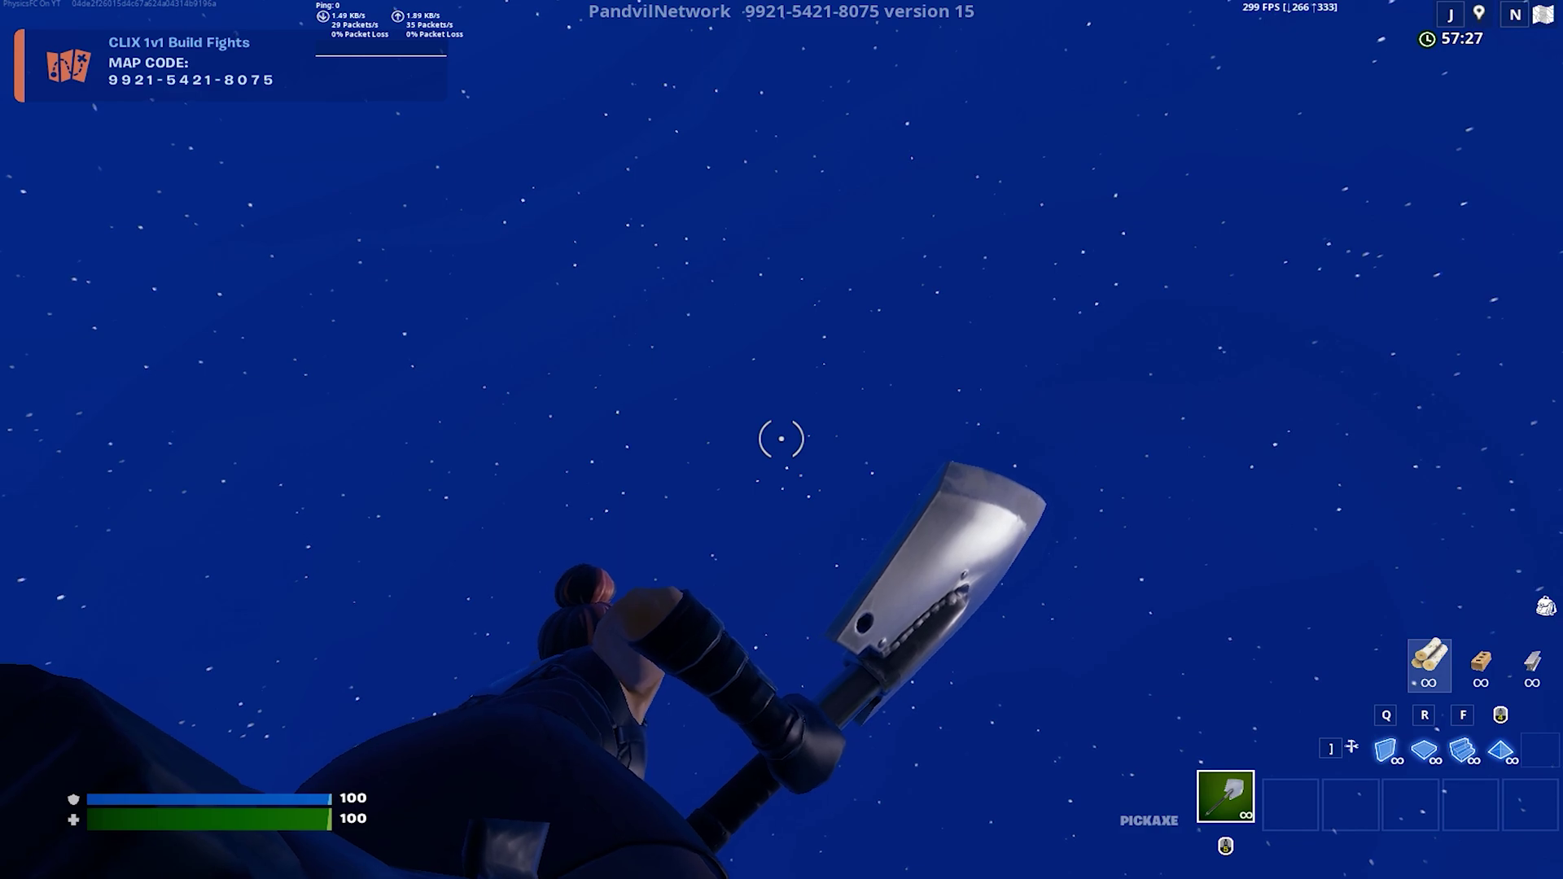
- Set the frame rate limit to 240 FPS and return to live gameplay
{"action": "key", "text": "Escape"}
{"action": "left_click", "coordinate": [3, 736]}
{"action": "left_click", "coordinate": [244, 159]}
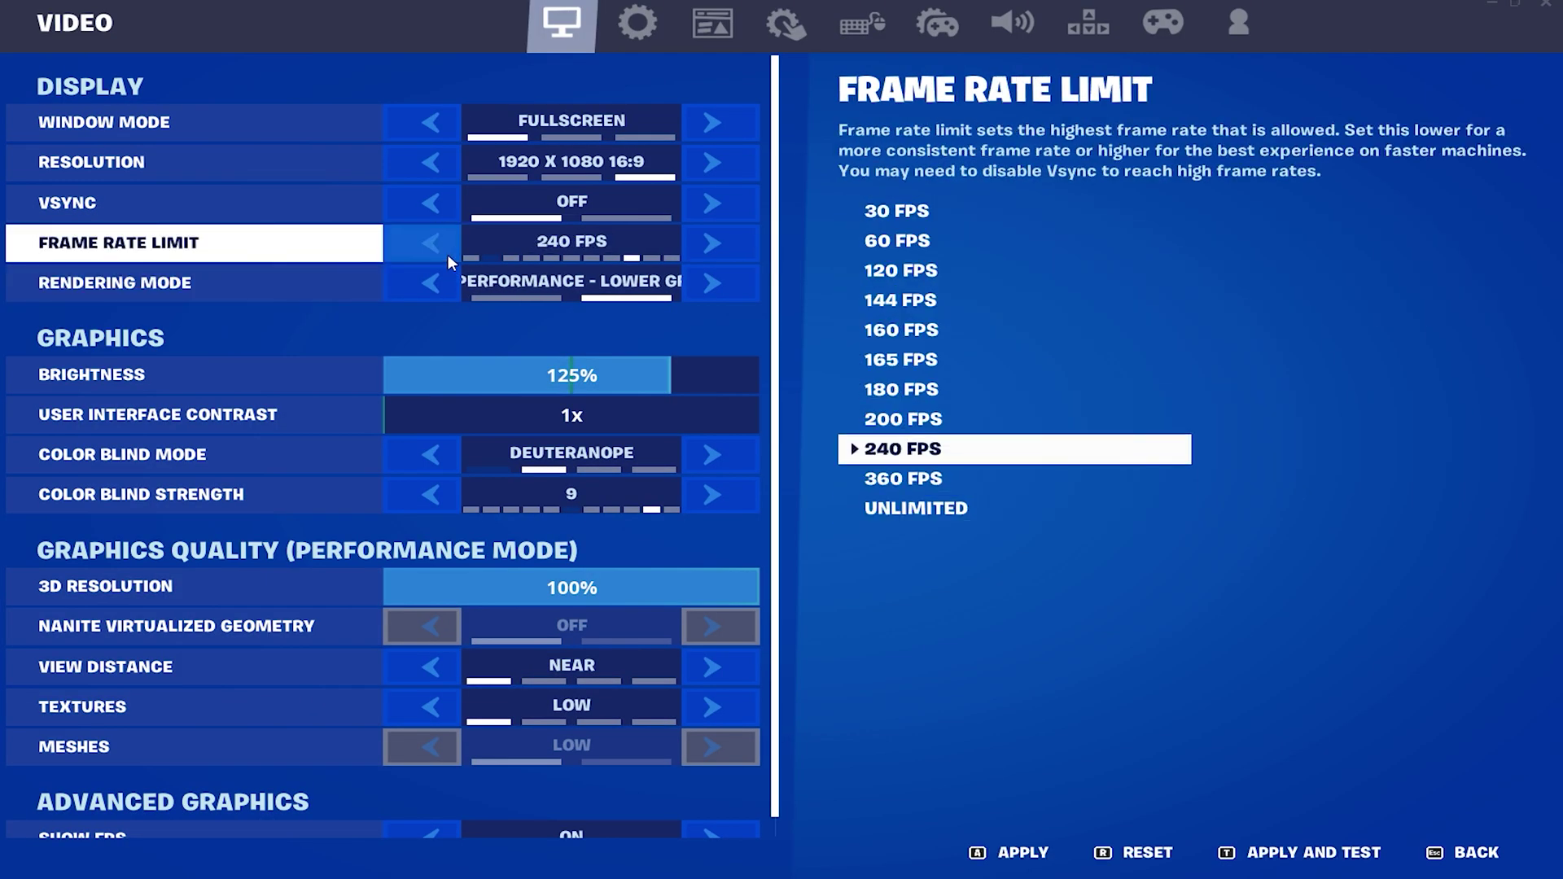
{"action": "key", "text": "Escape"}
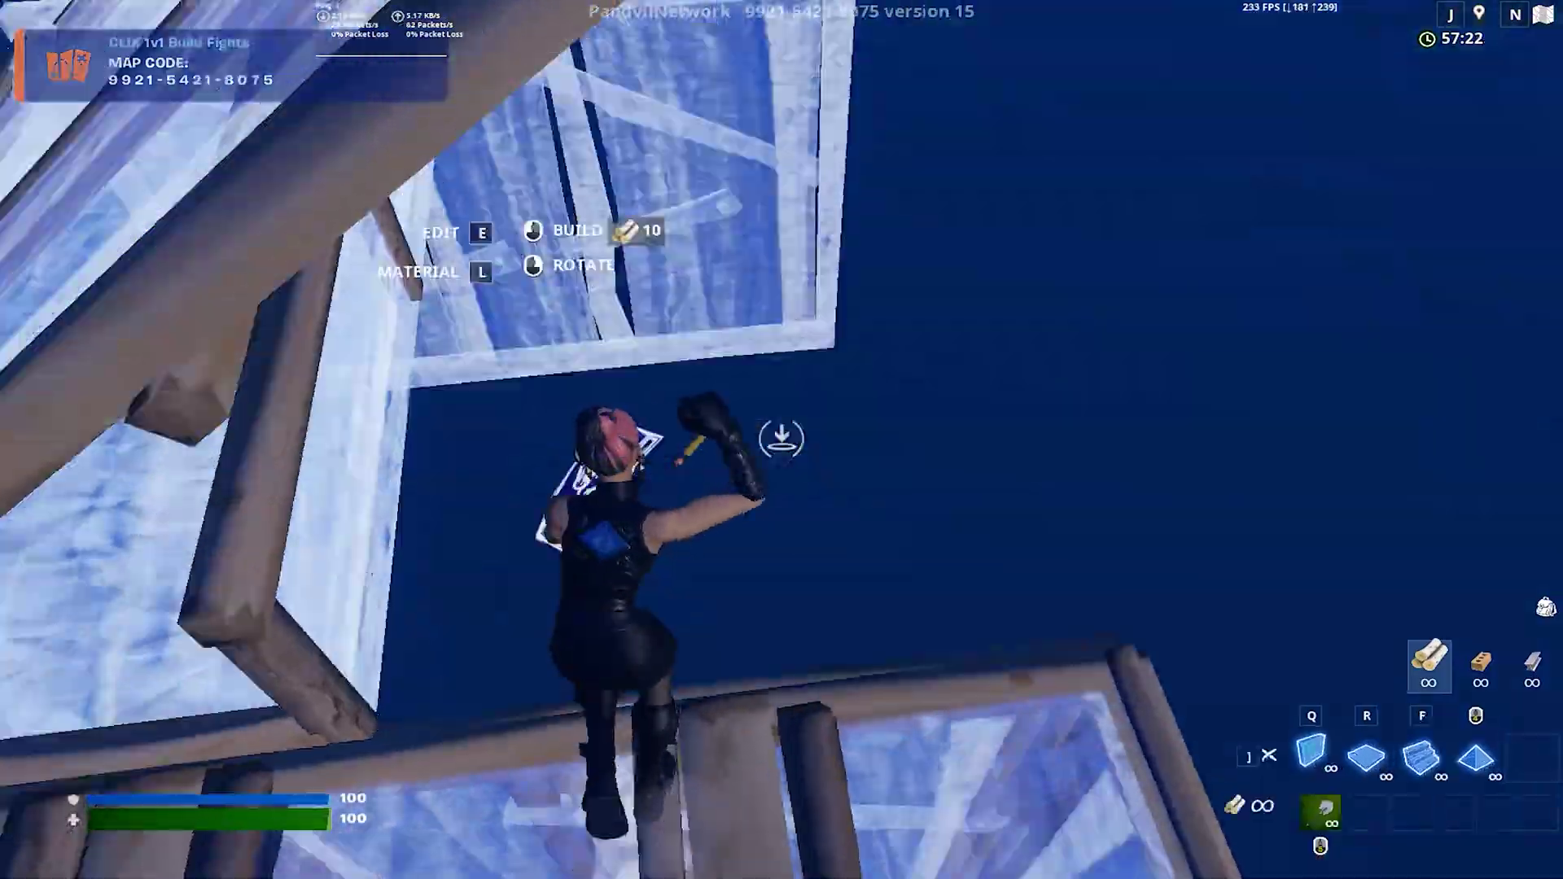
- Place and edit builds, then run across them to test the frame rate
{"action": "key", "text": "e"}
{"action": "left_click", "coordinate": [782, 440]}
{"action": "left_click", "coordinate": [781, 439]}
{"action": "key", "text": "w"}
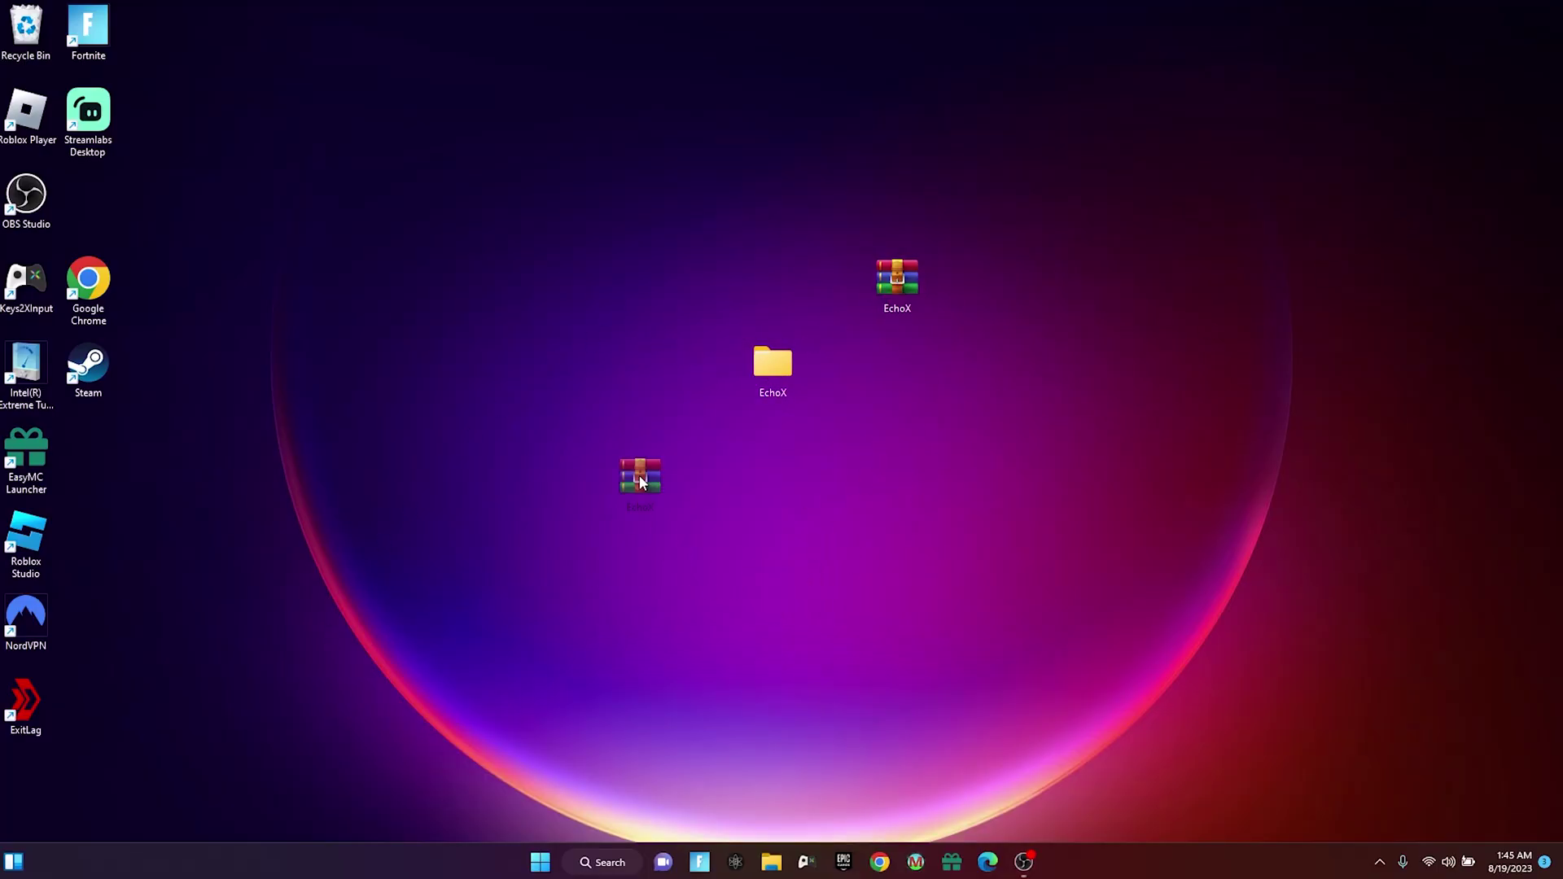
- Extract the EchoX archive with WinRAR into an EchoX folder on the desktop
{"action": "left_click_drag", "start_coordinate": [902, 385], "coordinate": [1079, 450]}
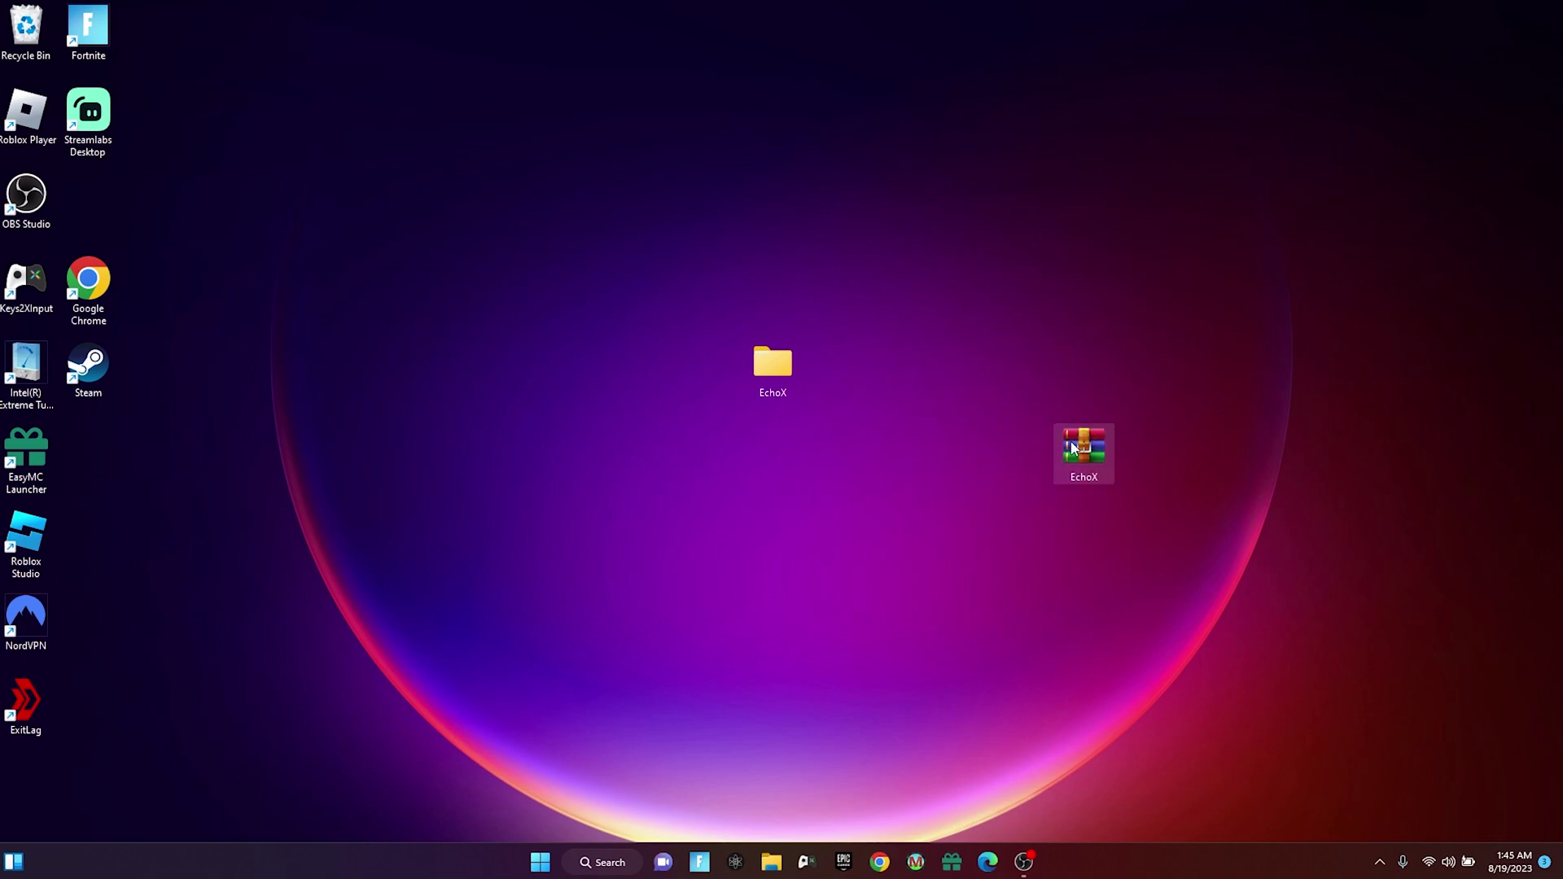
{"action": "right_click", "coordinate": [1076, 446]}
{"action": "mouse_move", "coordinate": [1138, 688]}
{"action": "left_click", "coordinate": [1377, 741]}
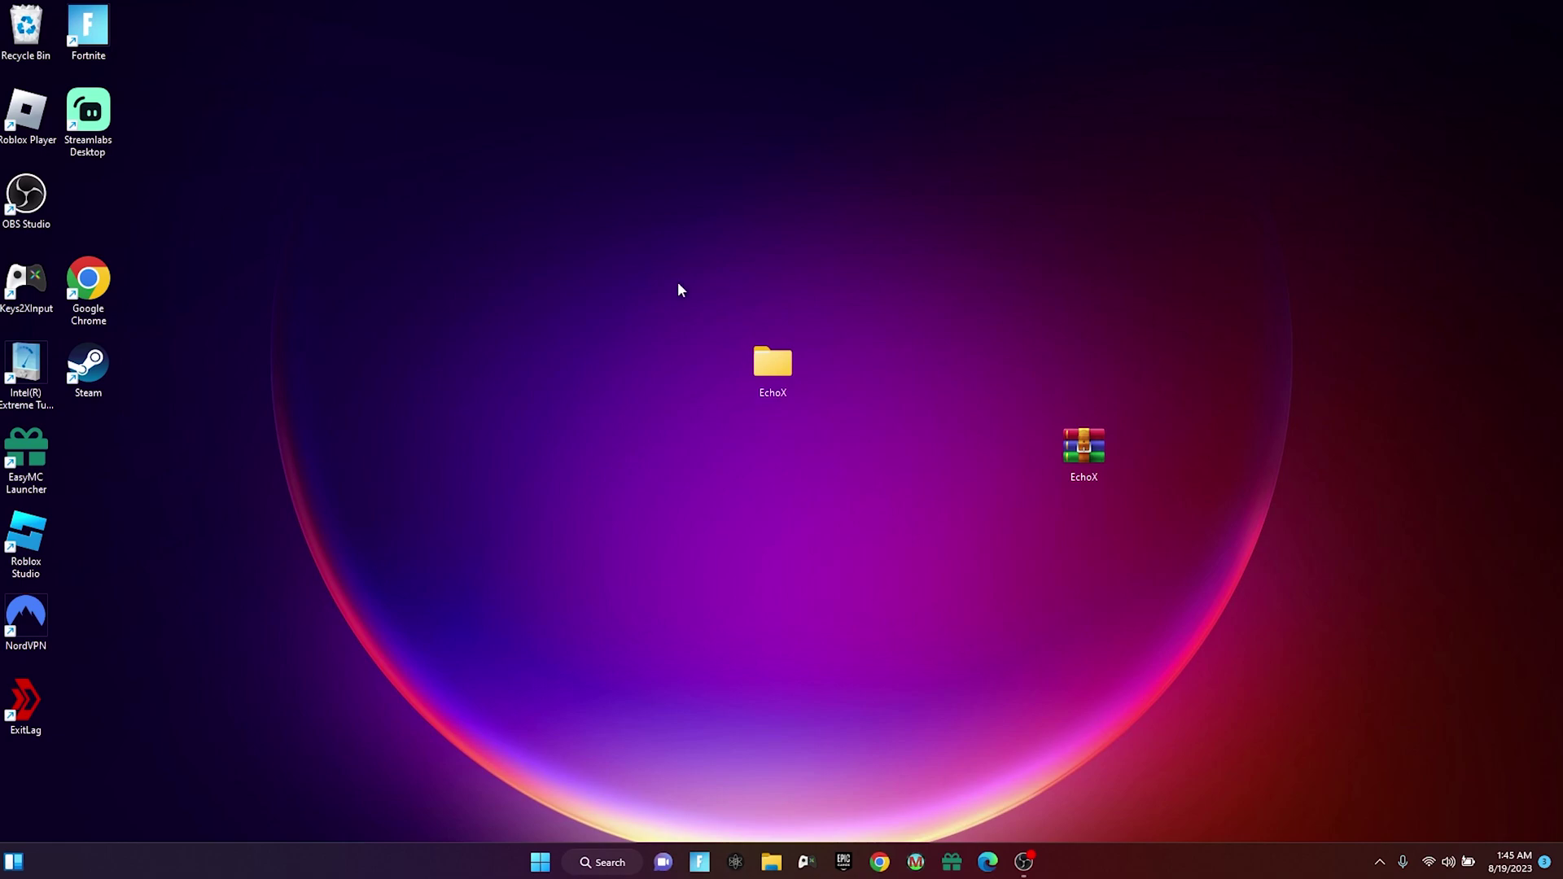
{"action": "left_click_drag", "start_coordinate": [794, 373], "coordinate": [751, 392]}
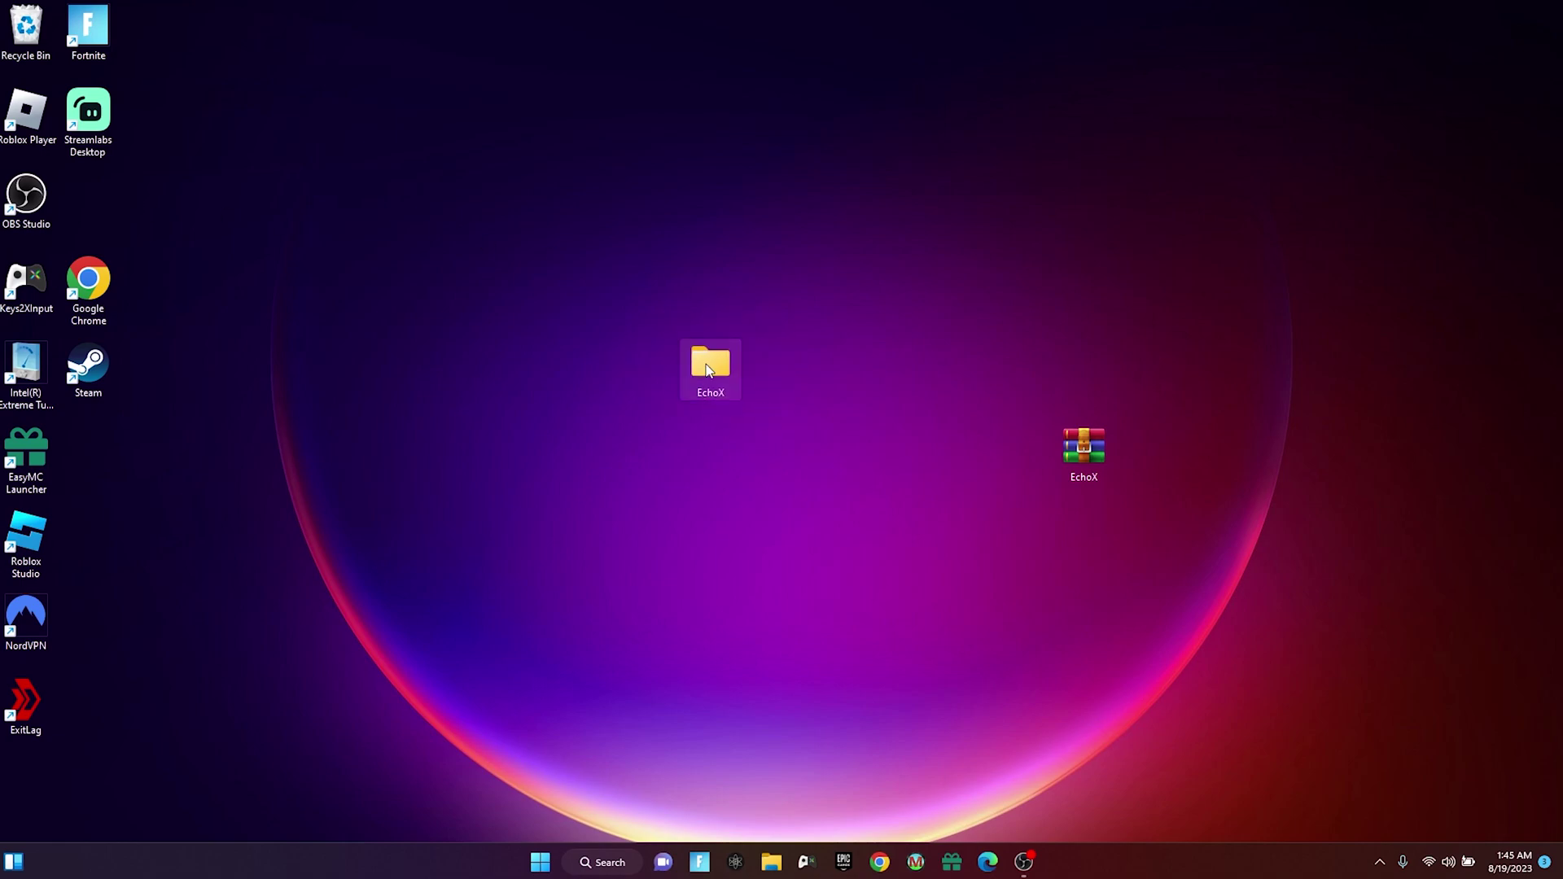
- Search 'restore' and open System Properties at Create a restore point
{"action": "left_click", "coordinate": [591, 868]}
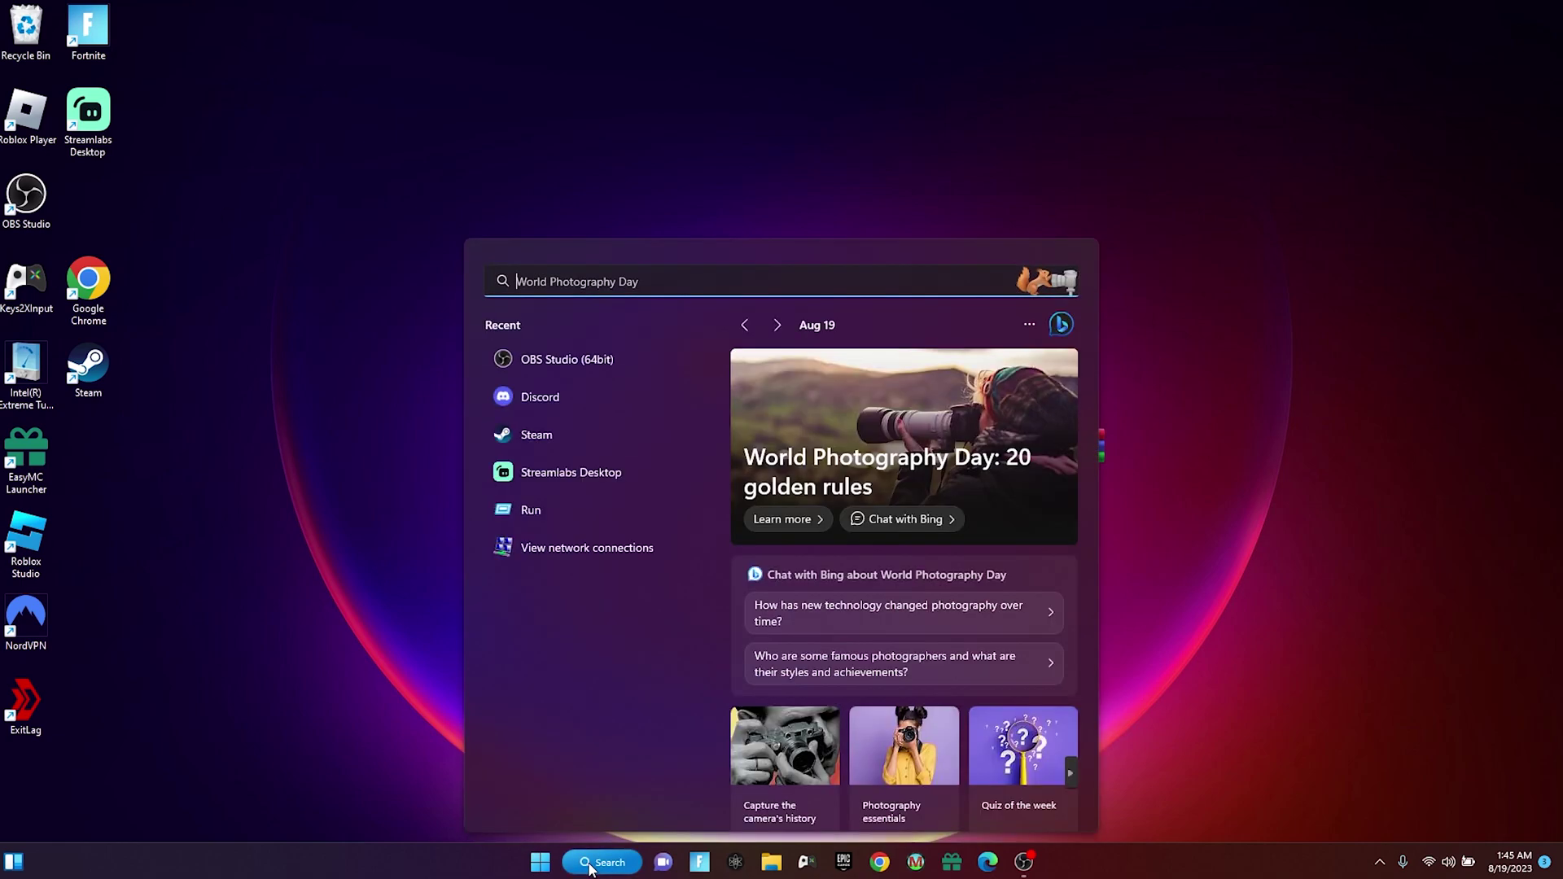
{"action": "type", "text": "resto"}
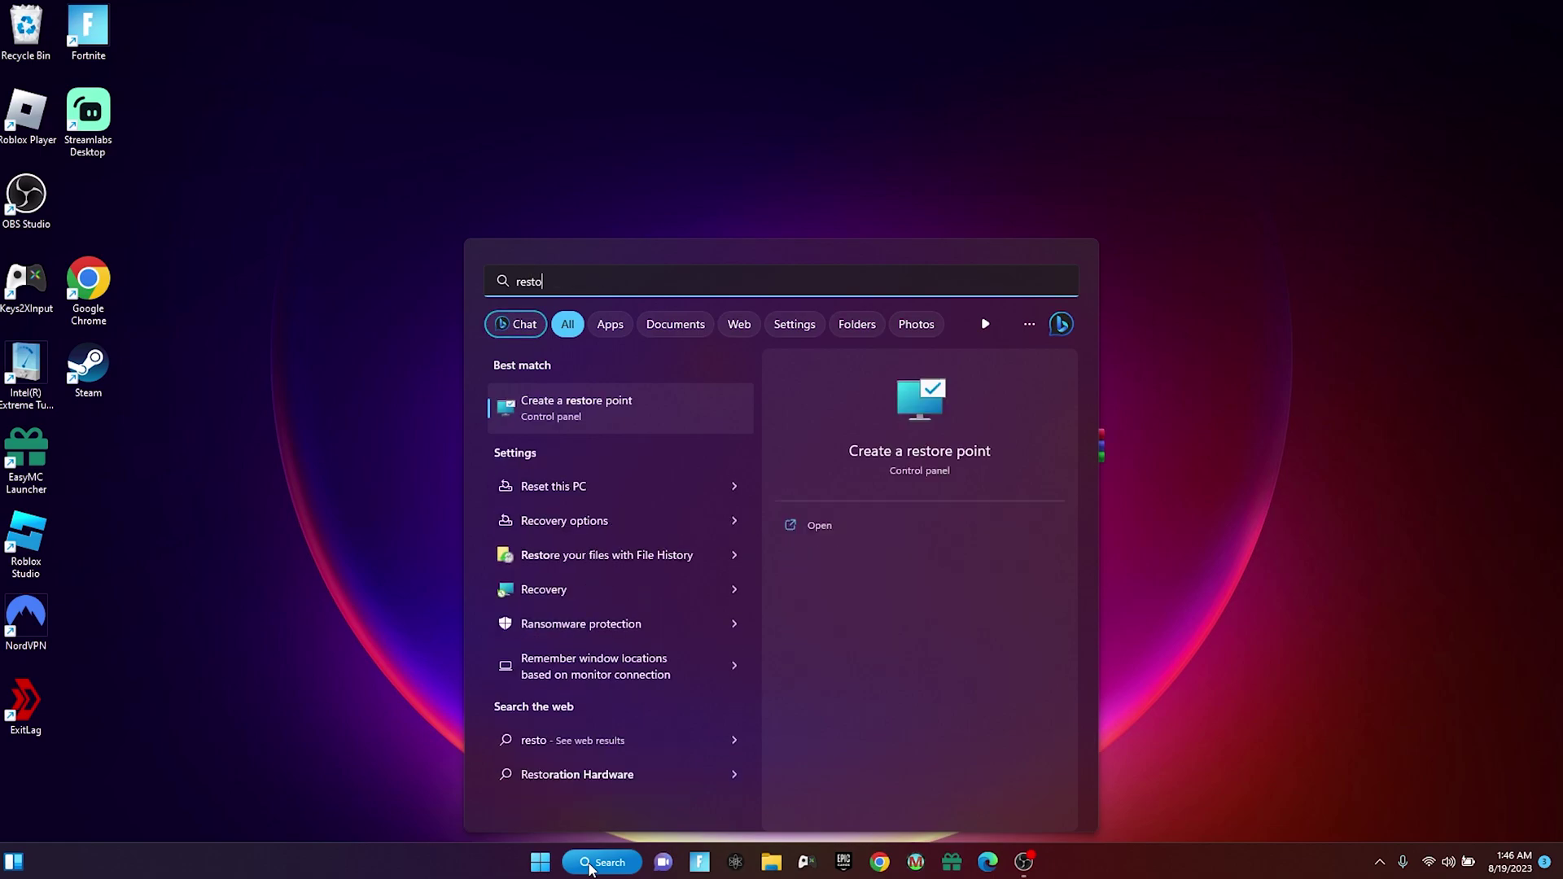
{"action": "type", "text": "re"}
{"action": "key", "text": "Return"}
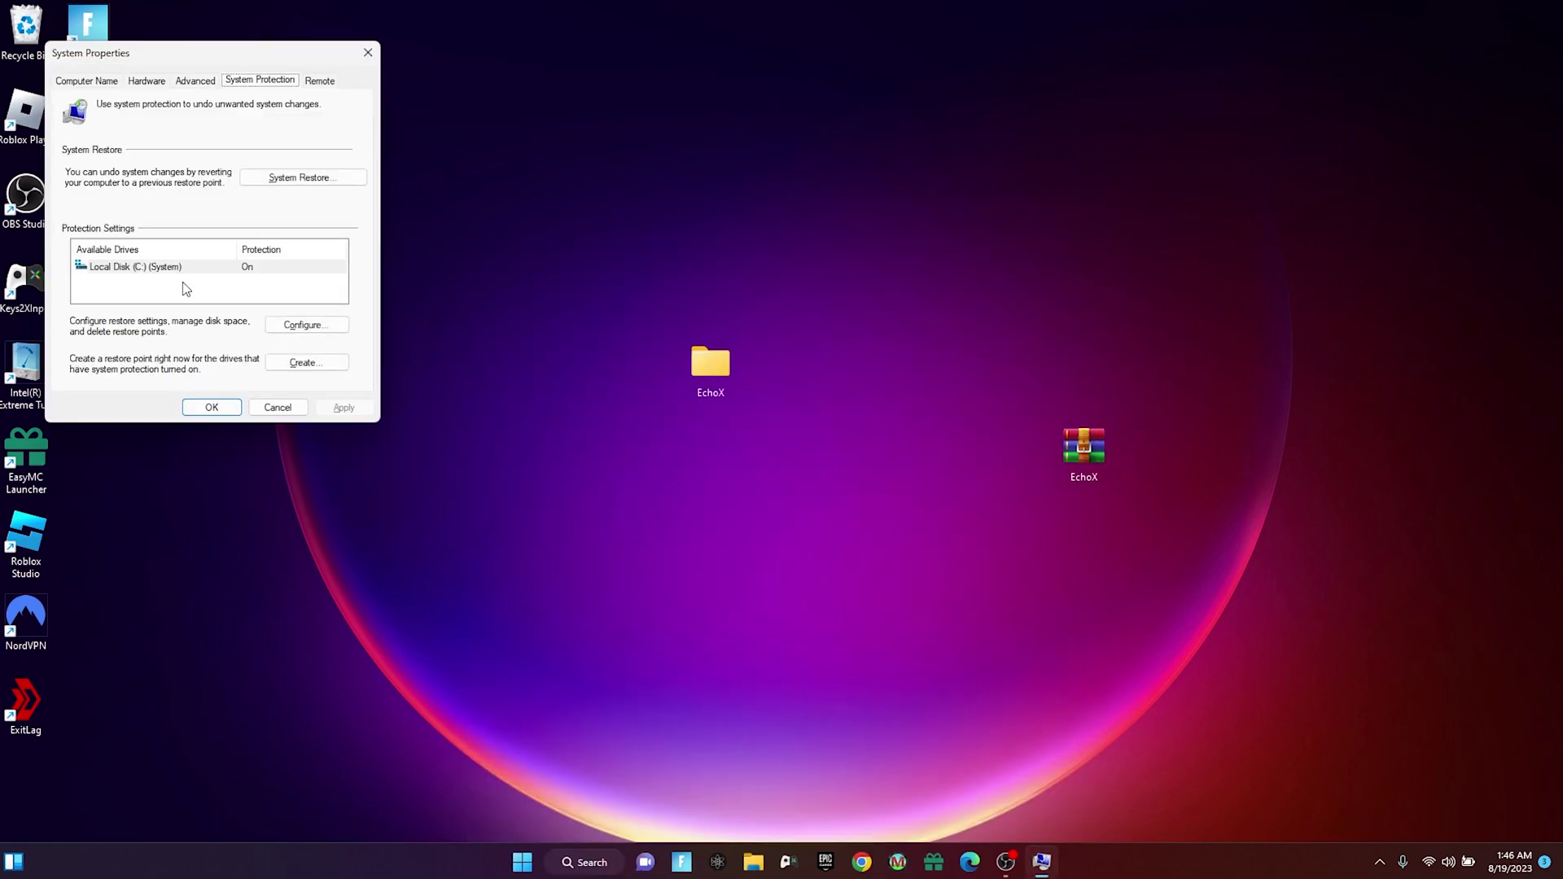
{"action": "left_click_drag", "start_coordinate": [169, 46], "coordinate": [593, 189]}
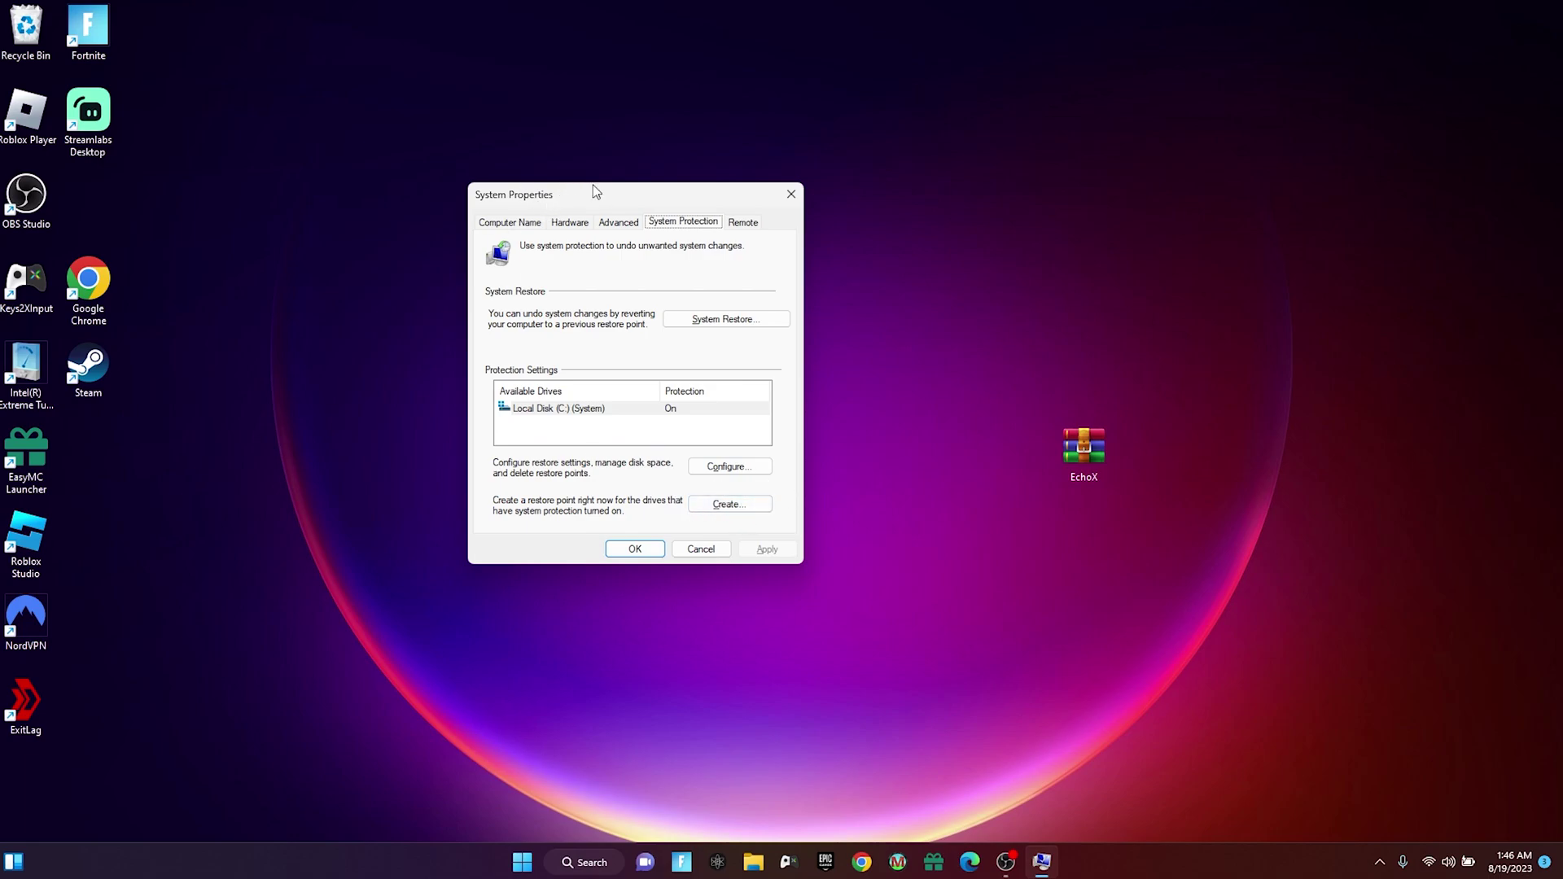
{"action": "left_click_drag", "start_coordinate": [595, 189], "coordinate": [693, 214]}
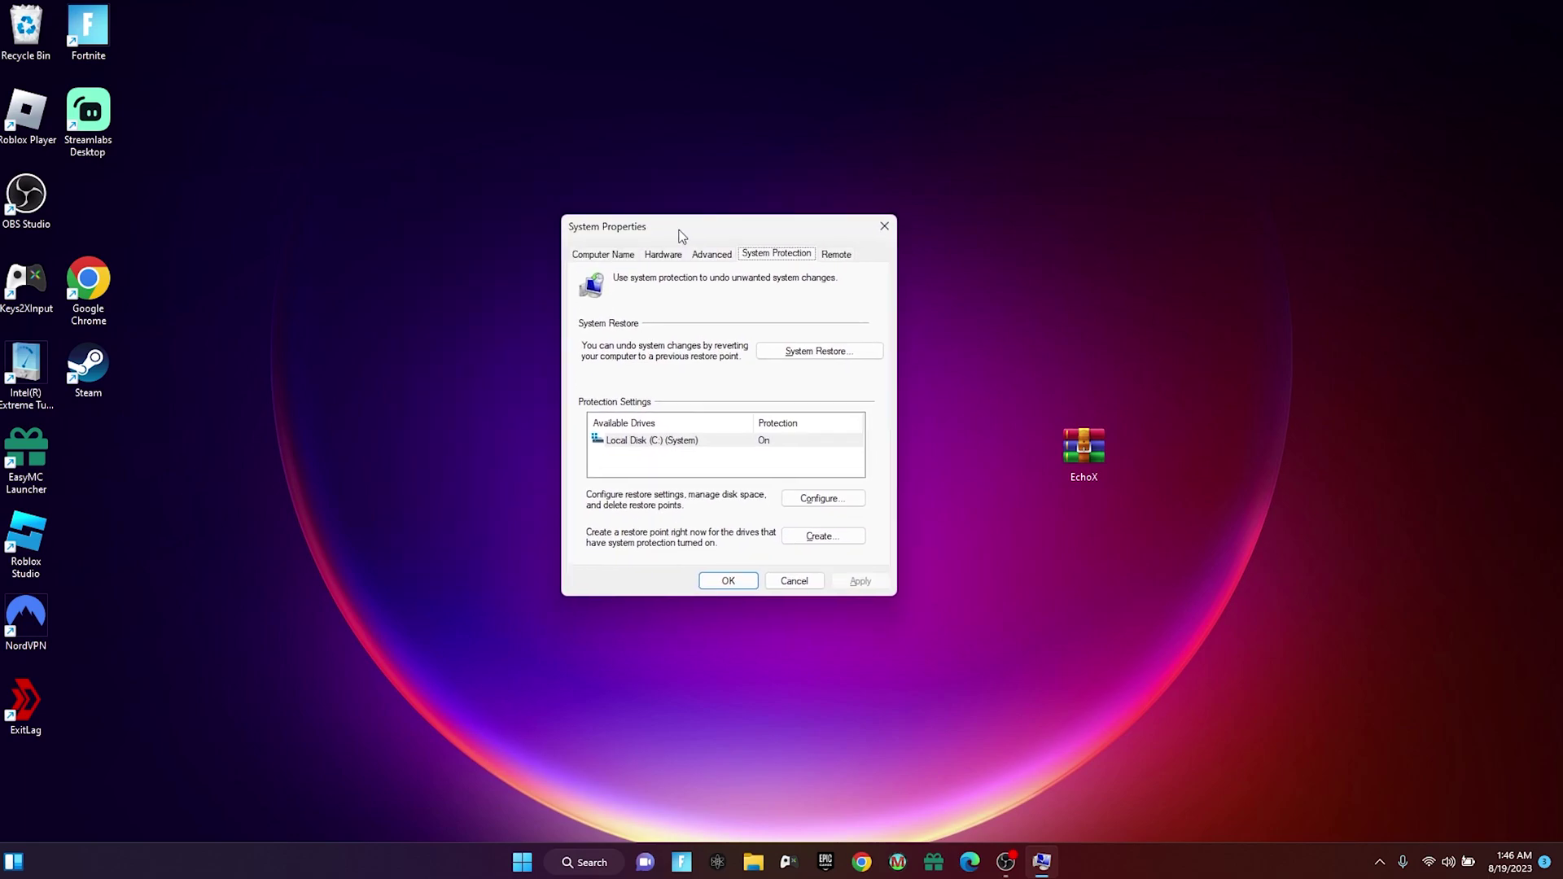
- Create a restore point described as August and dismiss the success message
{"action": "left_click", "coordinate": [817, 534]}
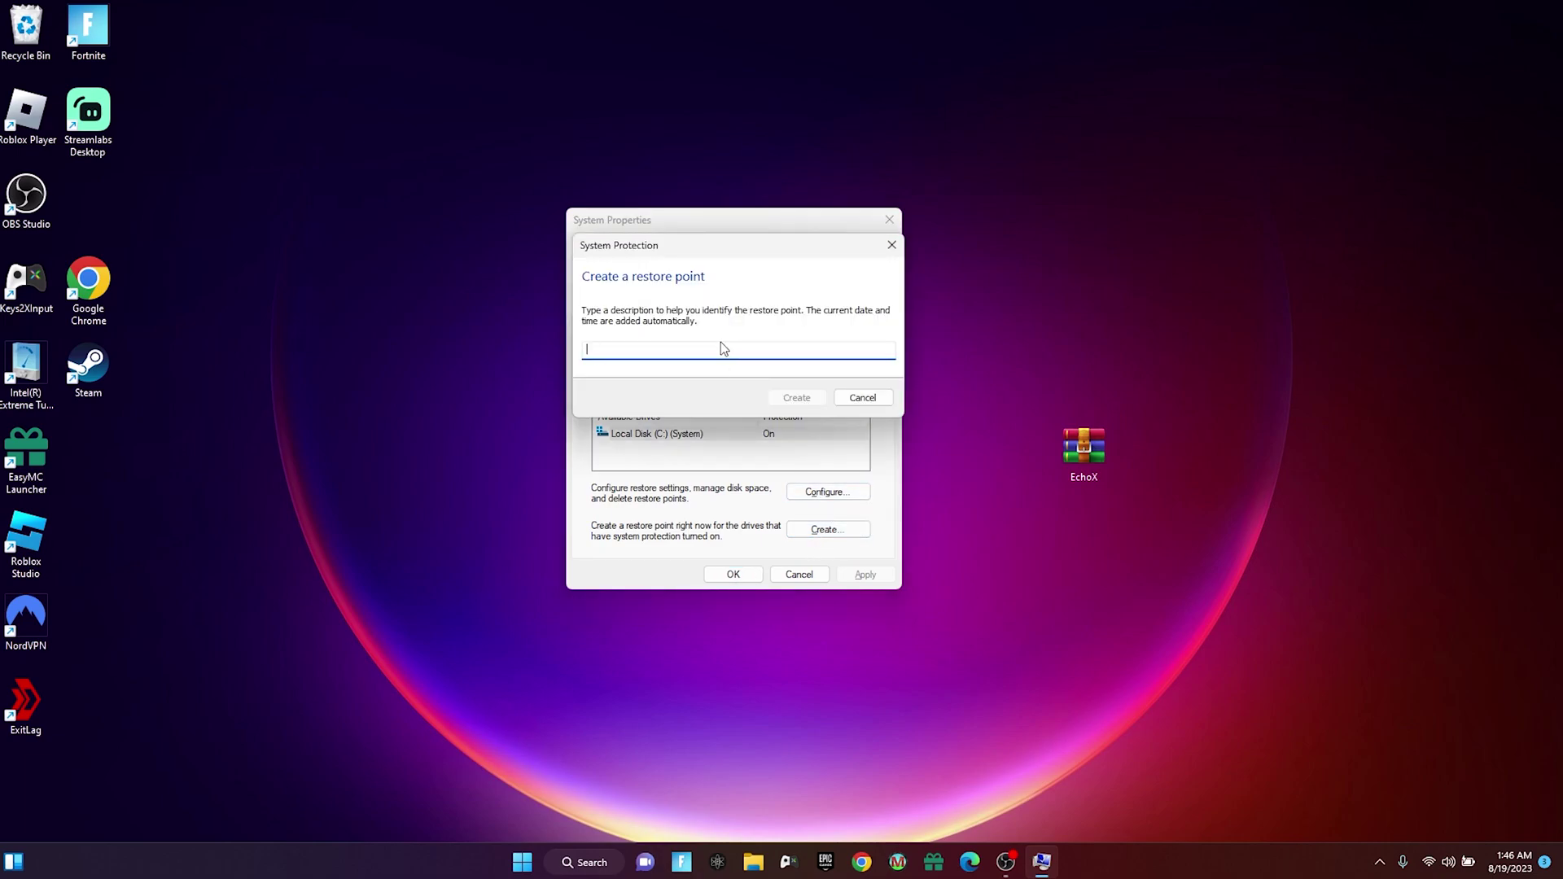
{"action": "type", "text": "August 19"}
{"action": "left_click", "coordinate": [797, 397]}
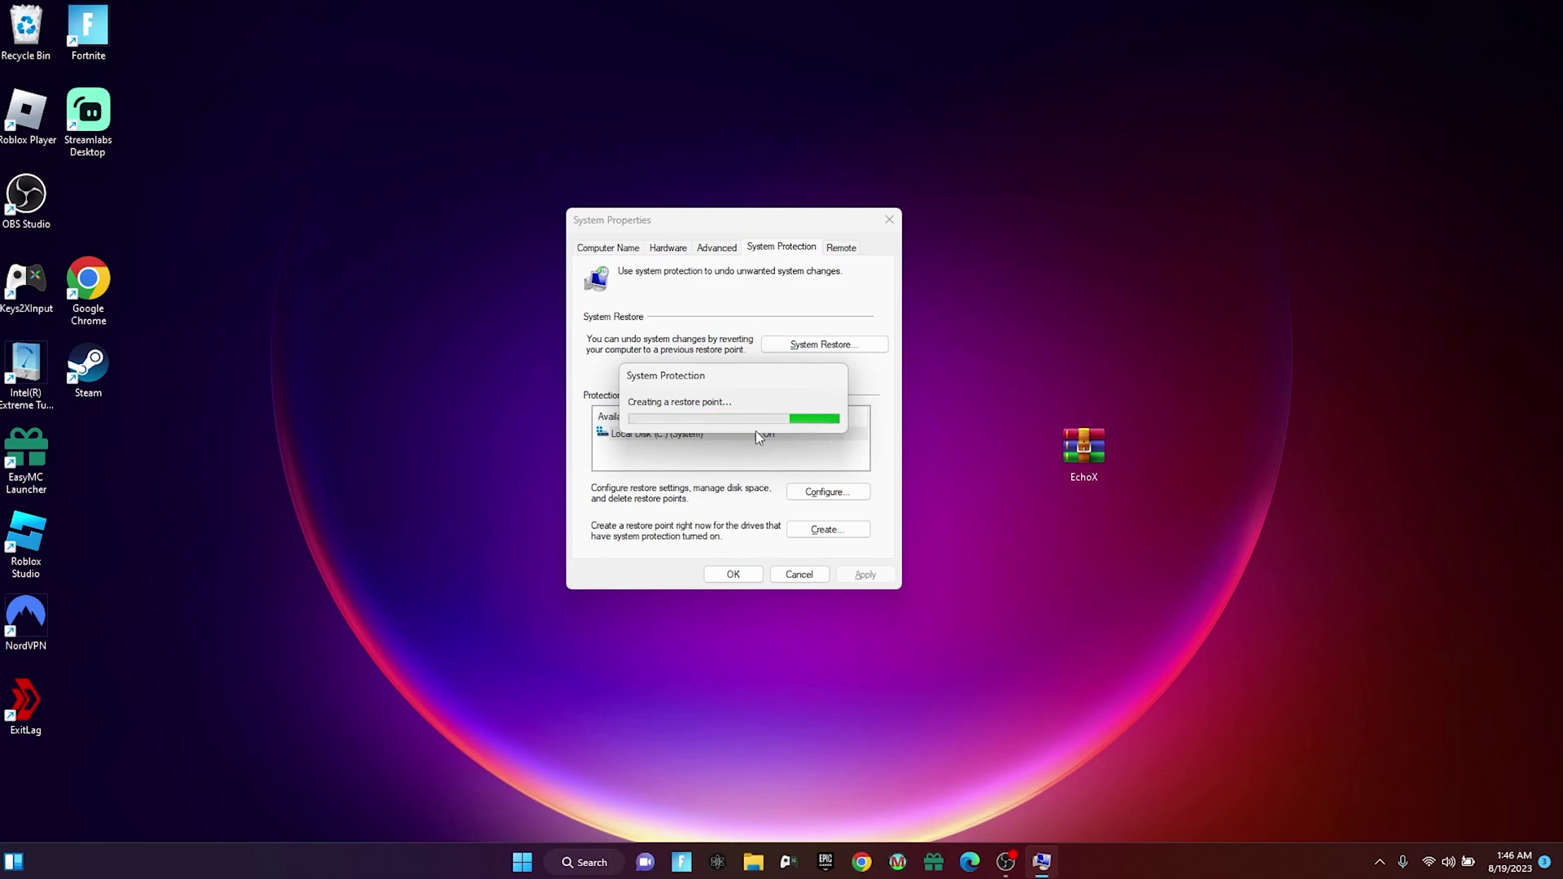
{"action": "left_click", "coordinate": [830, 411]}
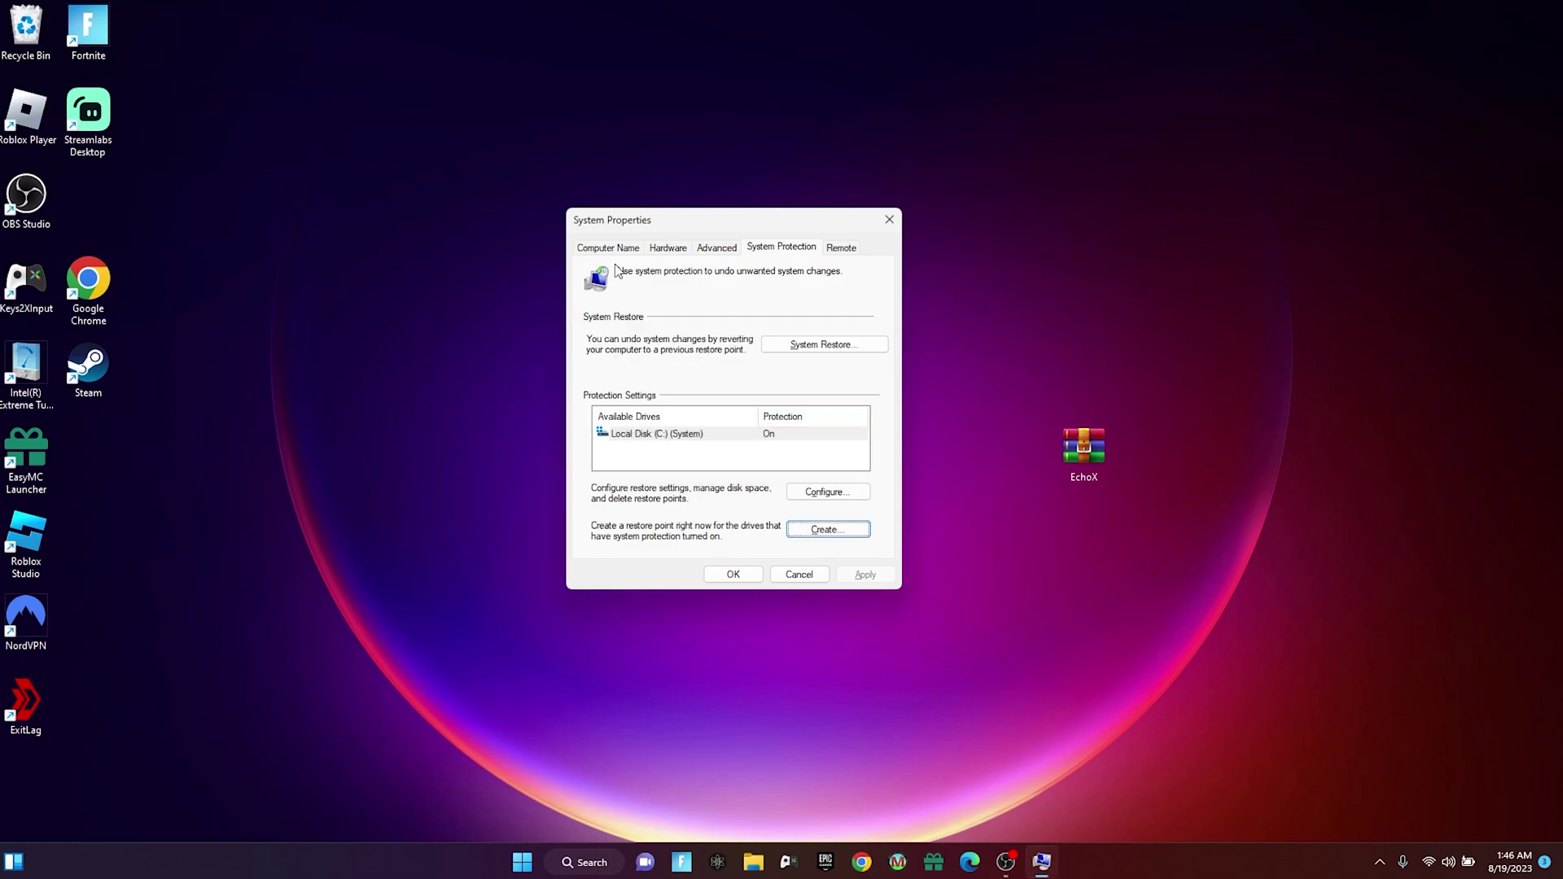
- Close System Properties and open the extracted EchoX folder
{"action": "left_click", "coordinate": [889, 219]}
{"action": "left_click_drag", "start_coordinate": [710, 364], "coordinate": [634, 447]}
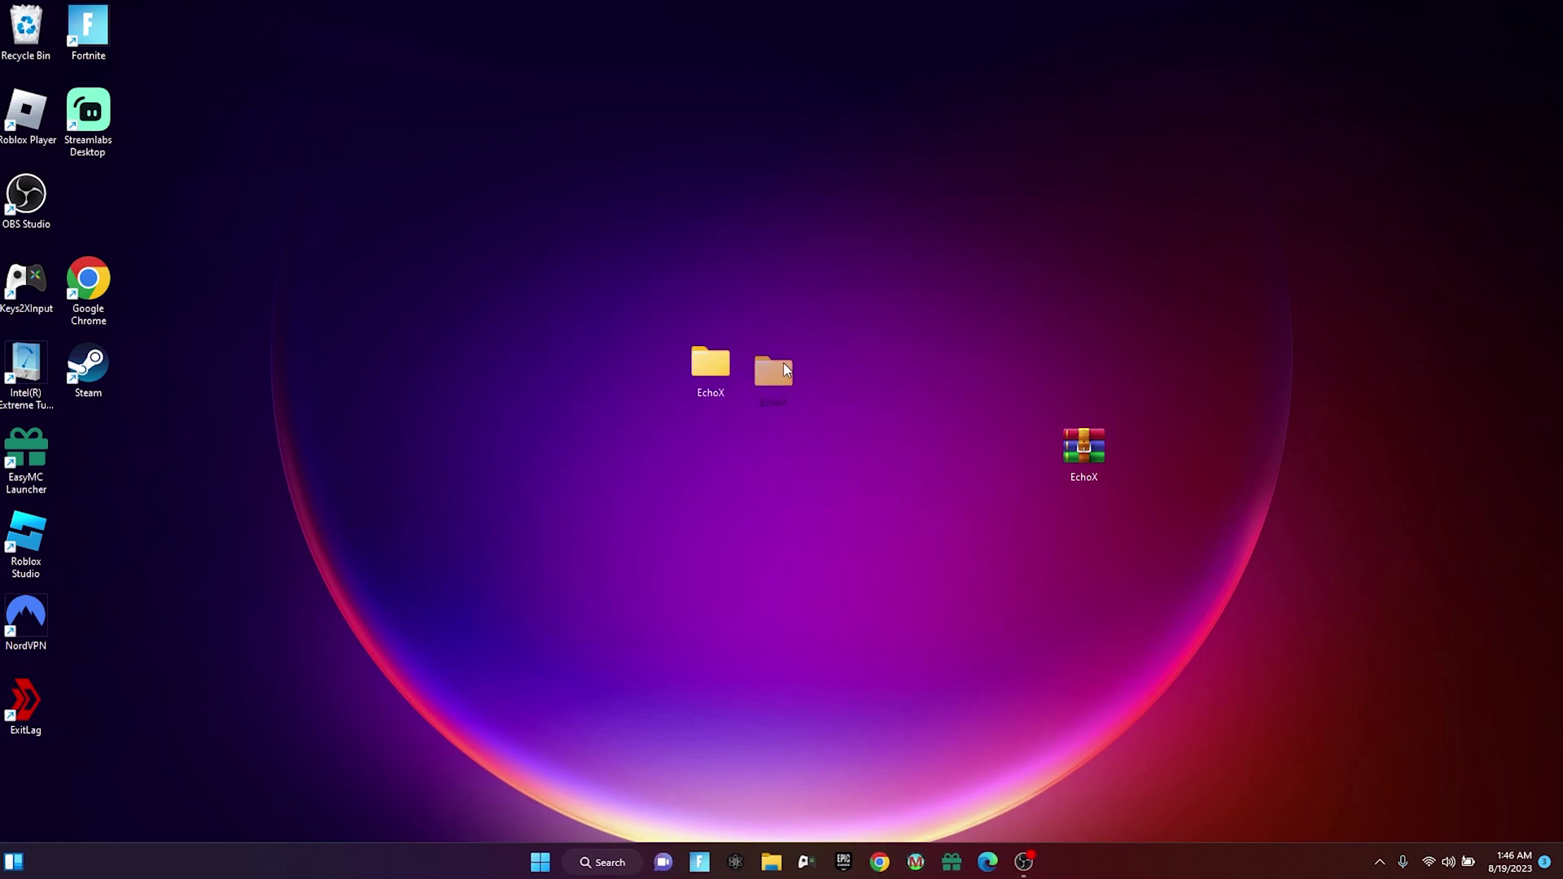
{"action": "left_click_drag", "start_coordinate": [794, 367], "coordinate": [706, 366]}
{"action": "double_click", "coordinate": [710, 362]}
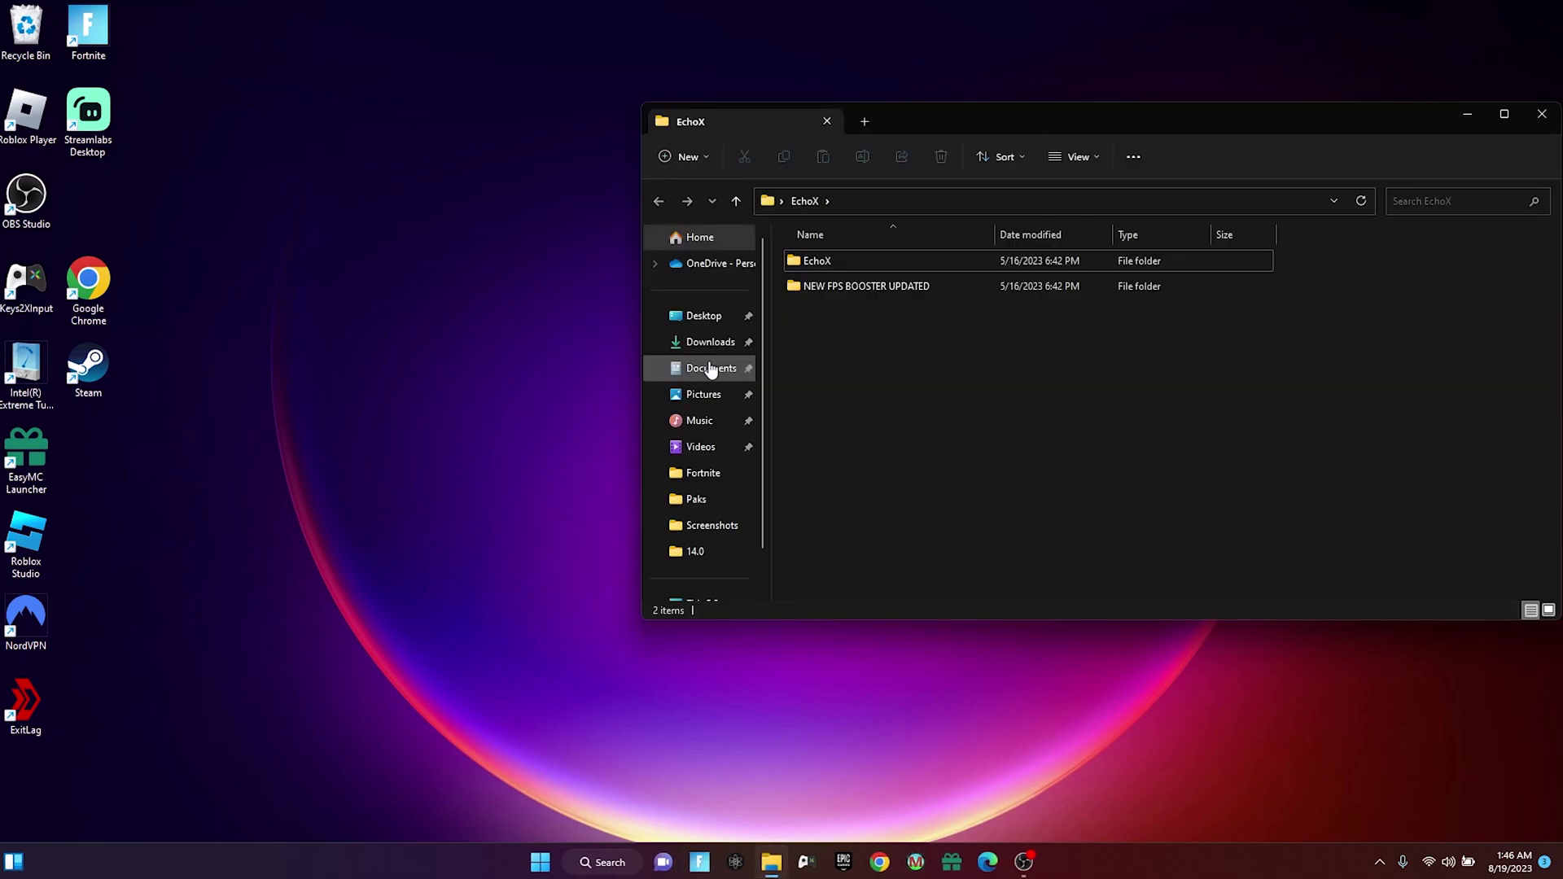
{"action": "left_click_drag", "start_coordinate": [985, 119], "coordinate": [813, 120]}
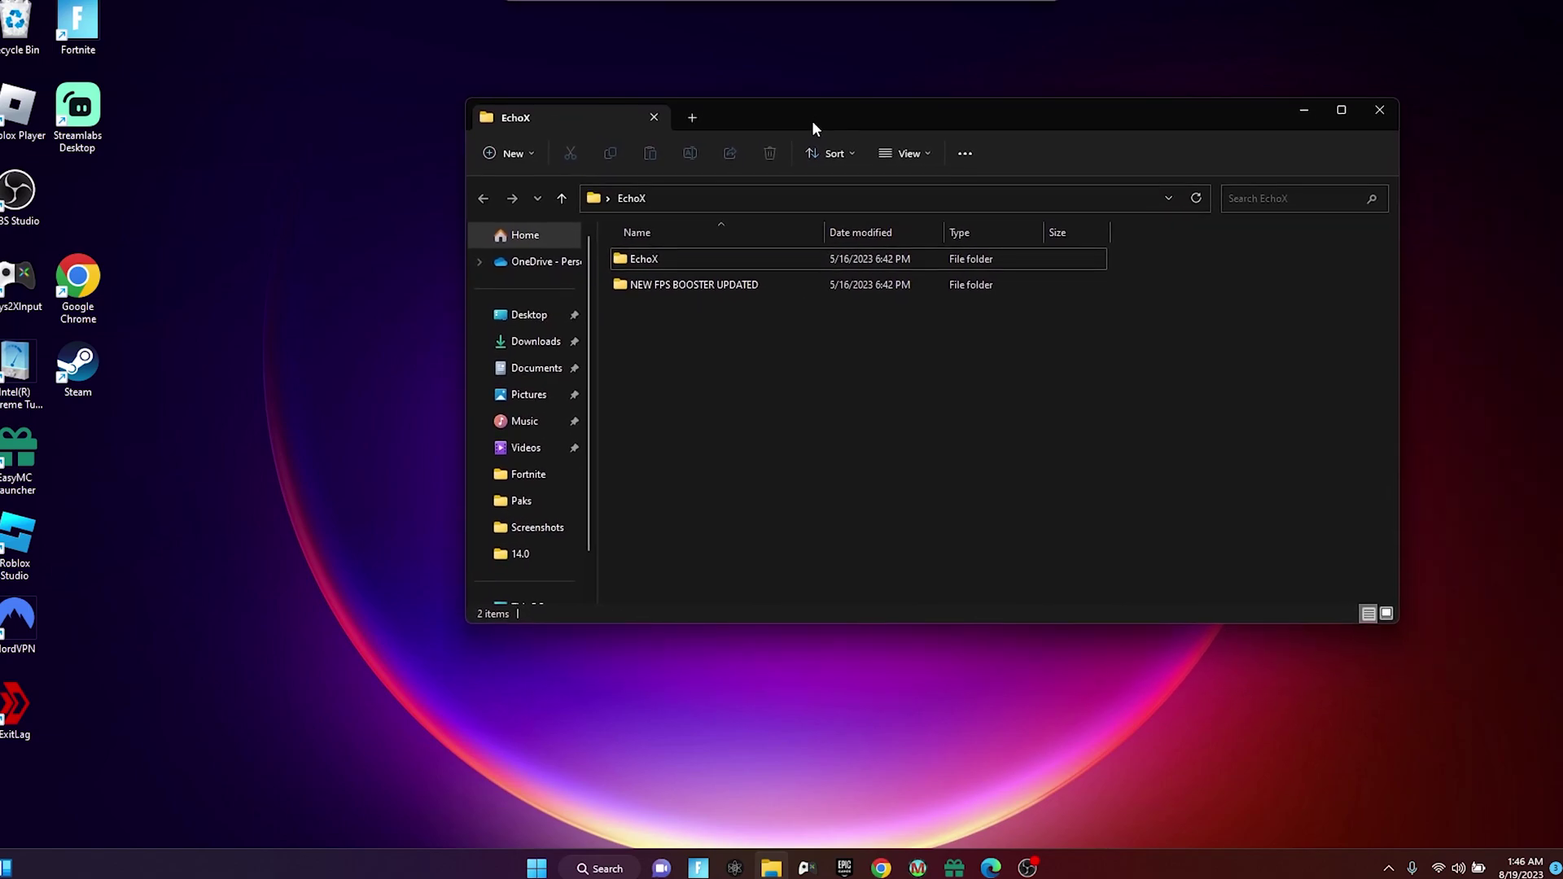
- Open the NEW FPS BOOSTER UPDATED folder and run the EchoX batch file
{"action": "left_click", "coordinate": [733, 257]}
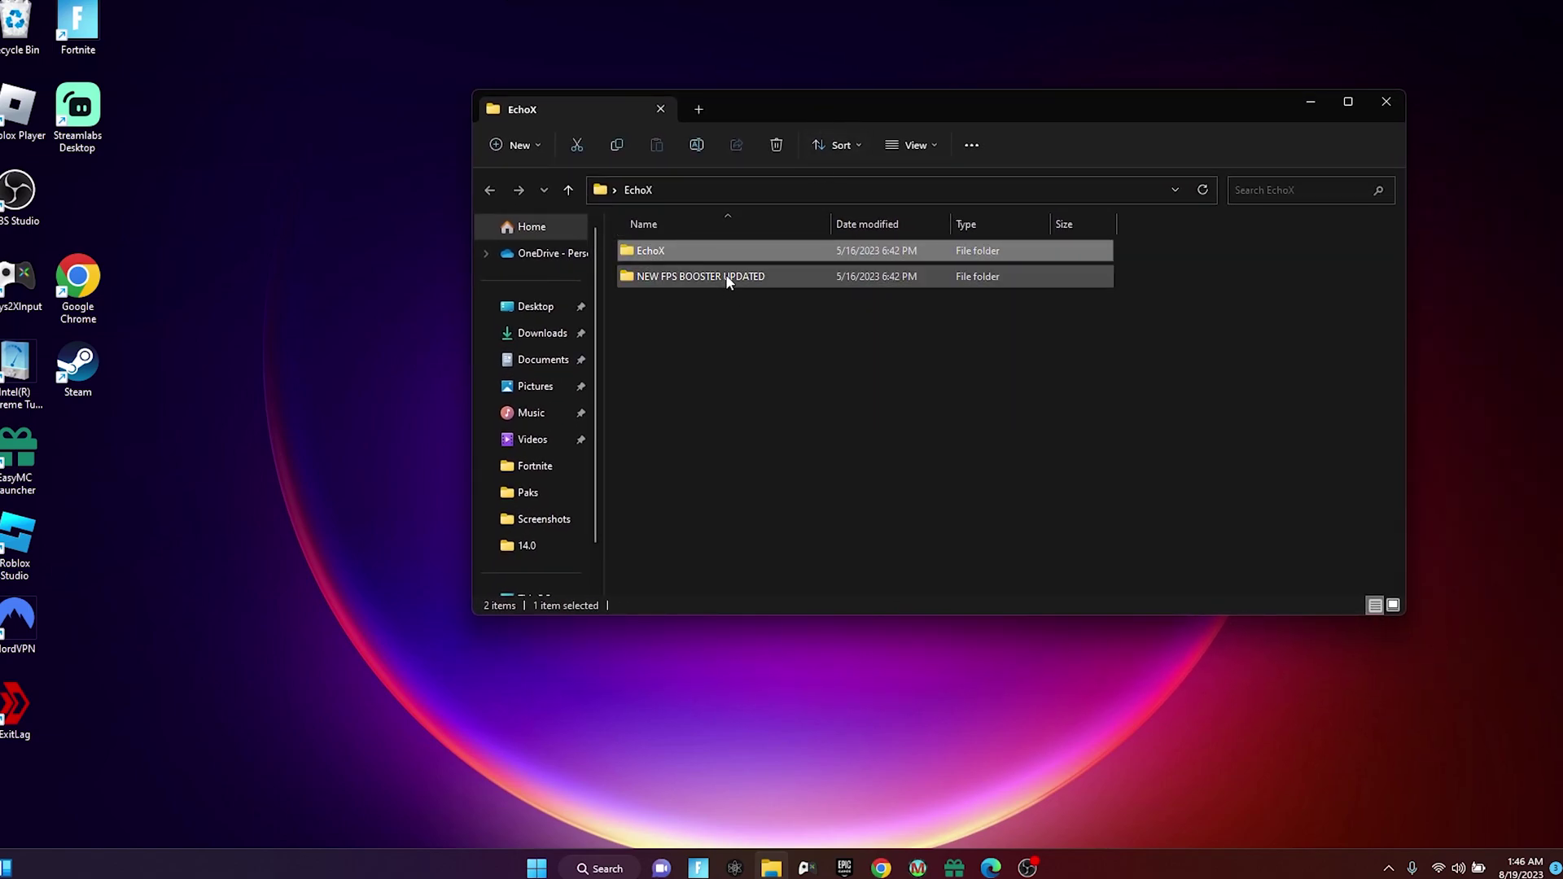
{"action": "double_click", "coordinate": [722, 272]}
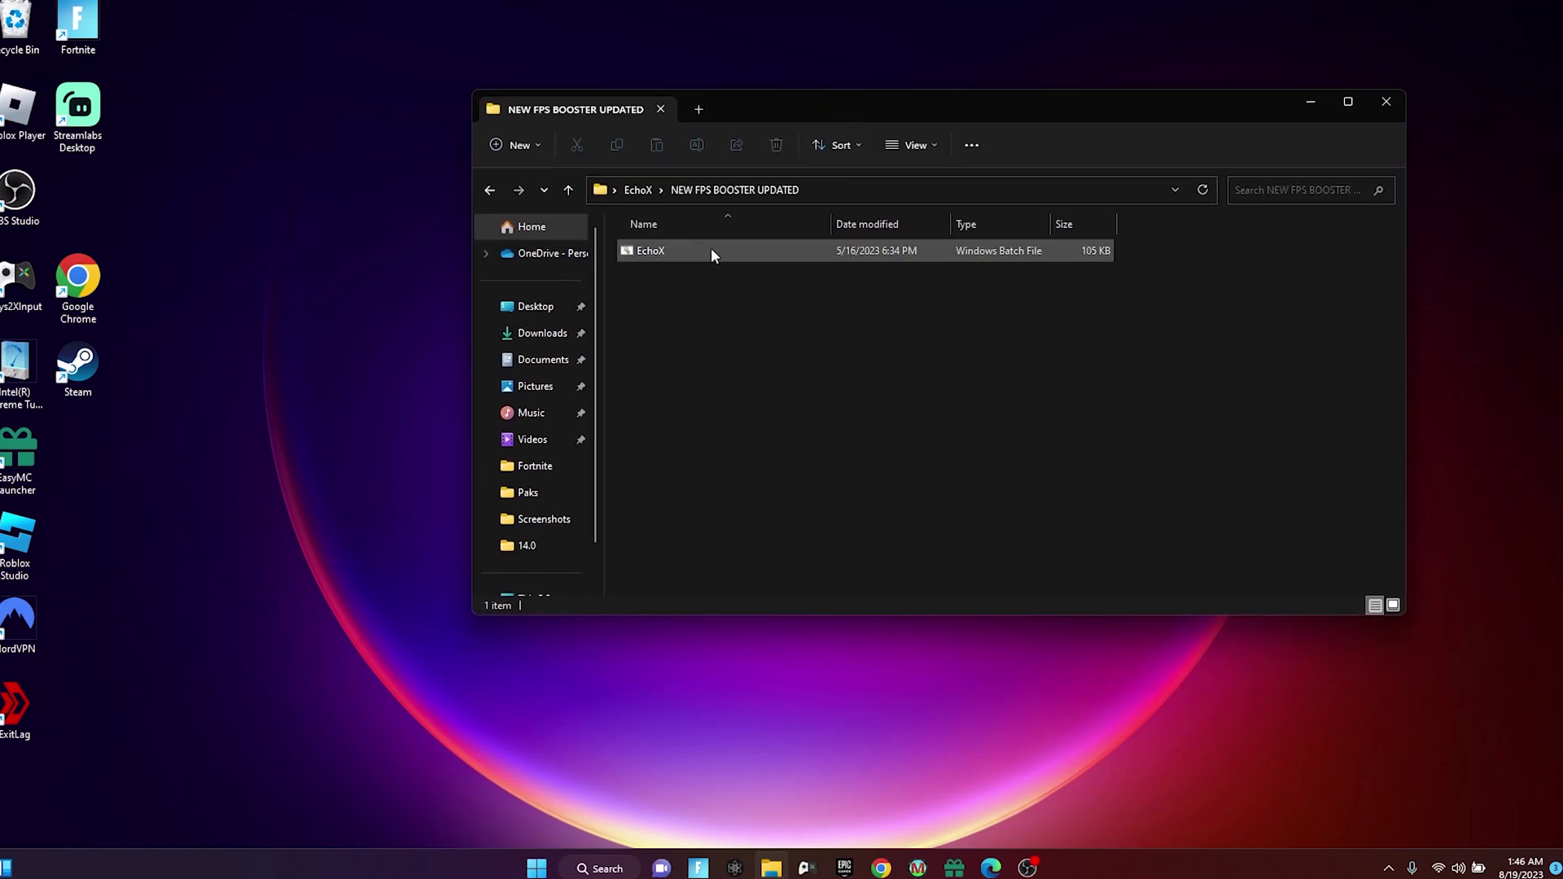
{"action": "left_click_drag", "start_coordinate": [720, 253], "coordinate": [716, 373]}
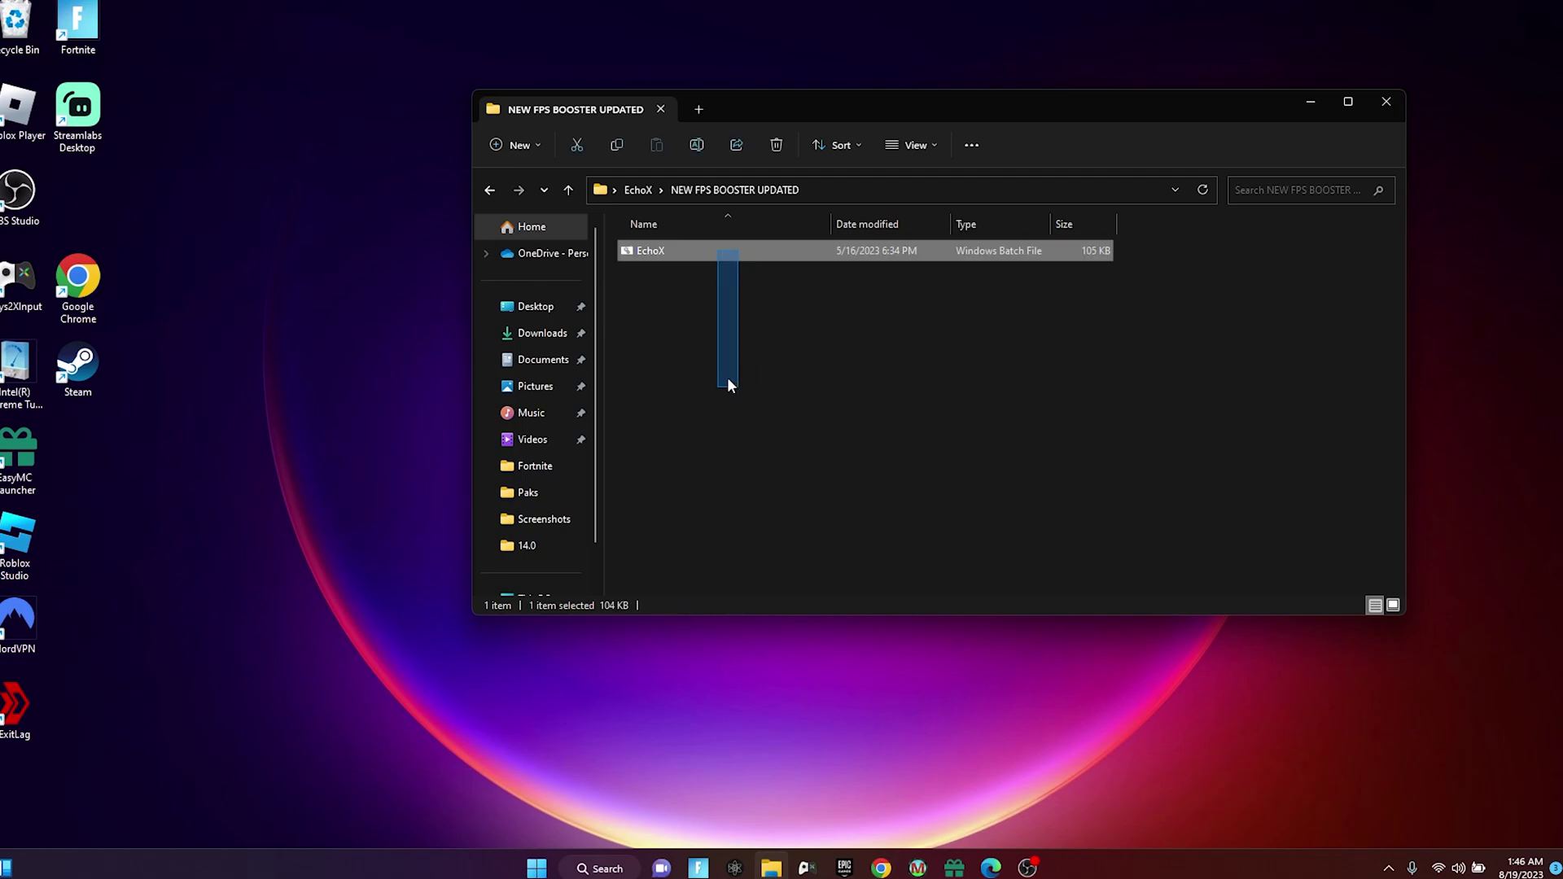
{"action": "double_click", "coordinate": [716, 252]}
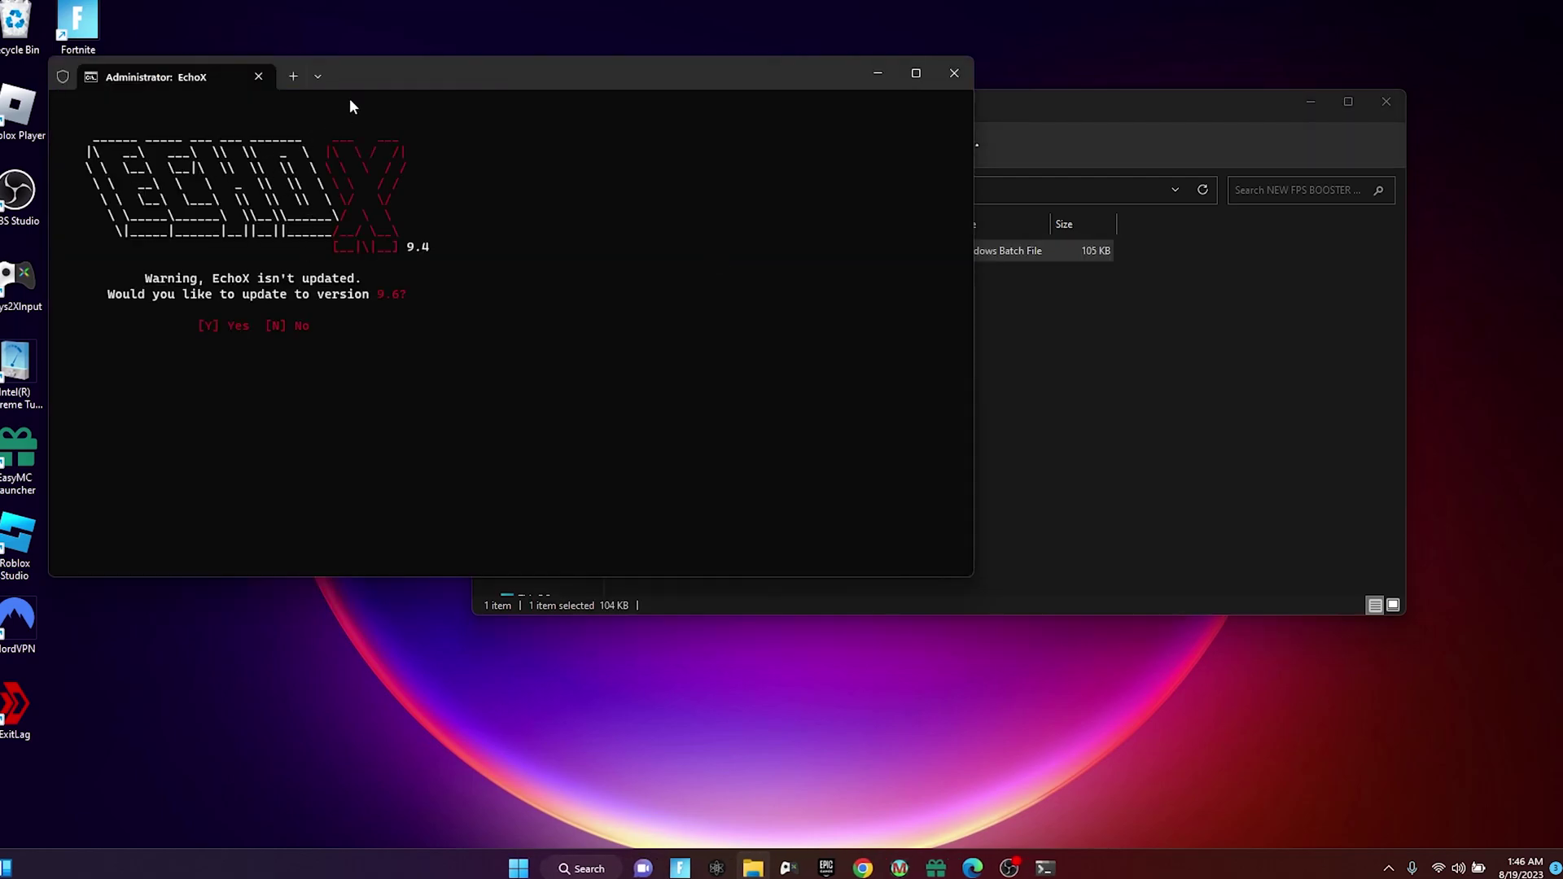
- Decline the EchoX update, toggle Page 1 CPU tweaks 1–3, and return to the main menu
{"action": "left_click_drag", "start_coordinate": [403, 70], "coordinate": [635, 149]}
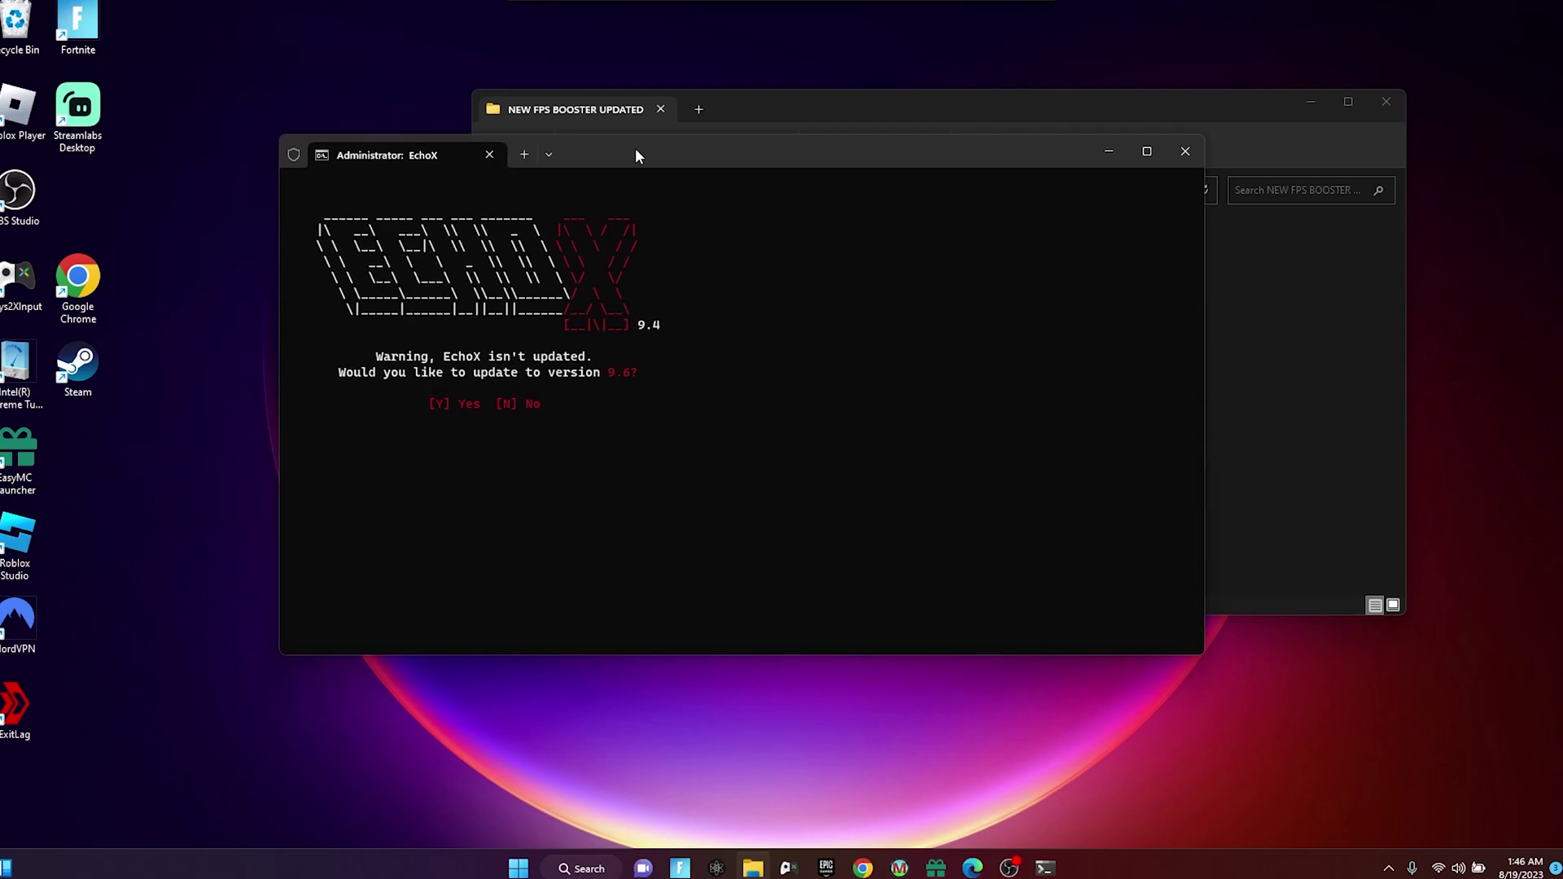
{"action": "key", "text": "n"}
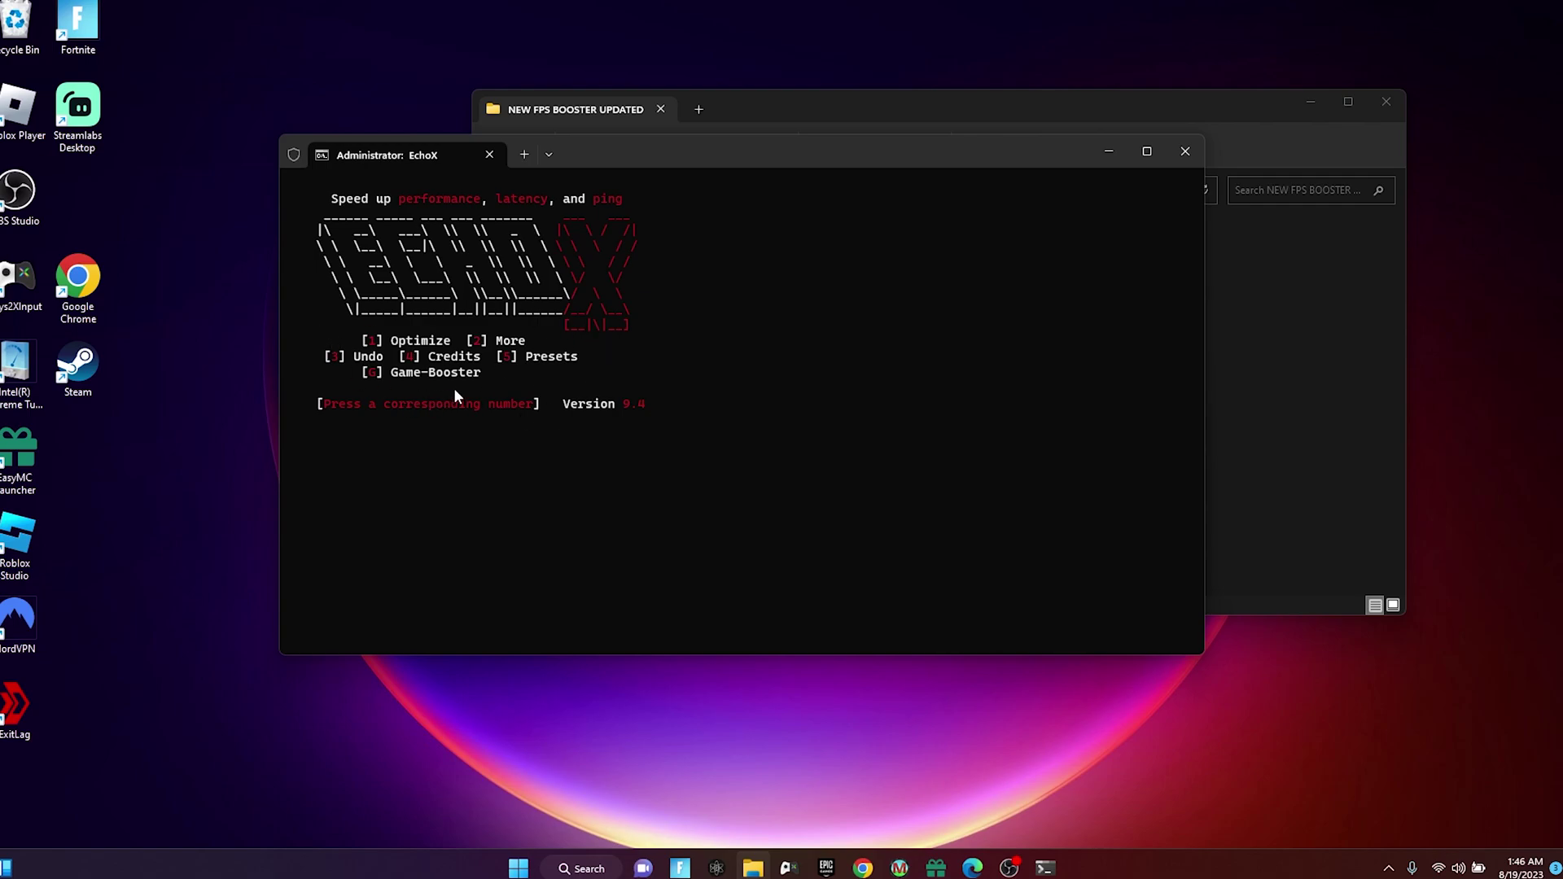
{"action": "key", "text": "1"}
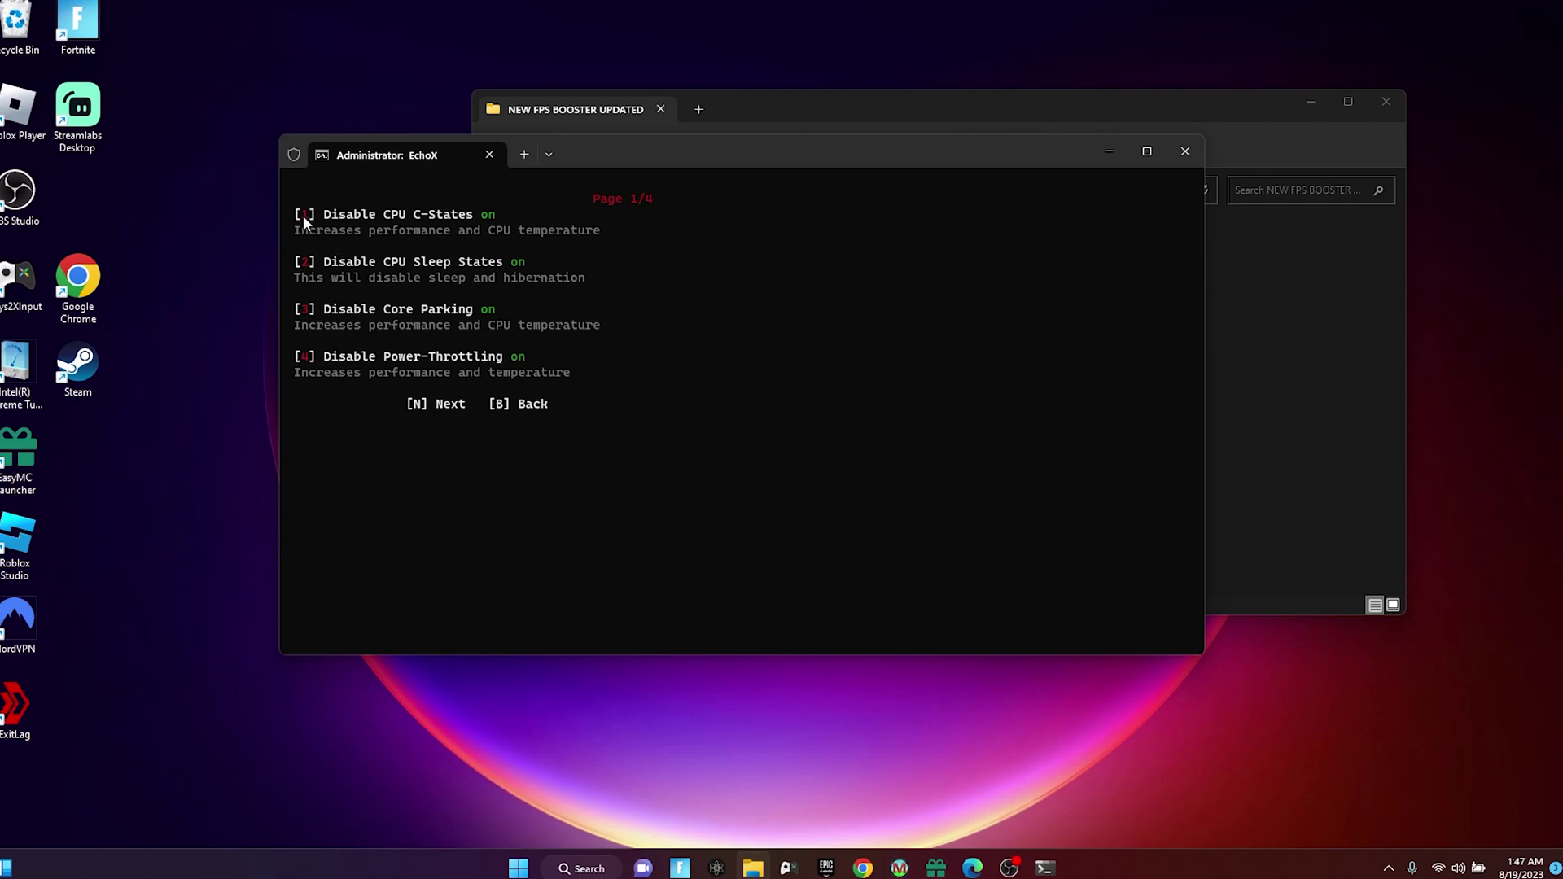
{"action": "key", "text": "1"}
{"action": "key", "text": "1"}
{"action": "key", "text": "2"}
{"action": "key", "text": "2"}
{"action": "key", "text": "3"}
{"action": "key", "text": "3"}
{"action": "key", "text": "b"}
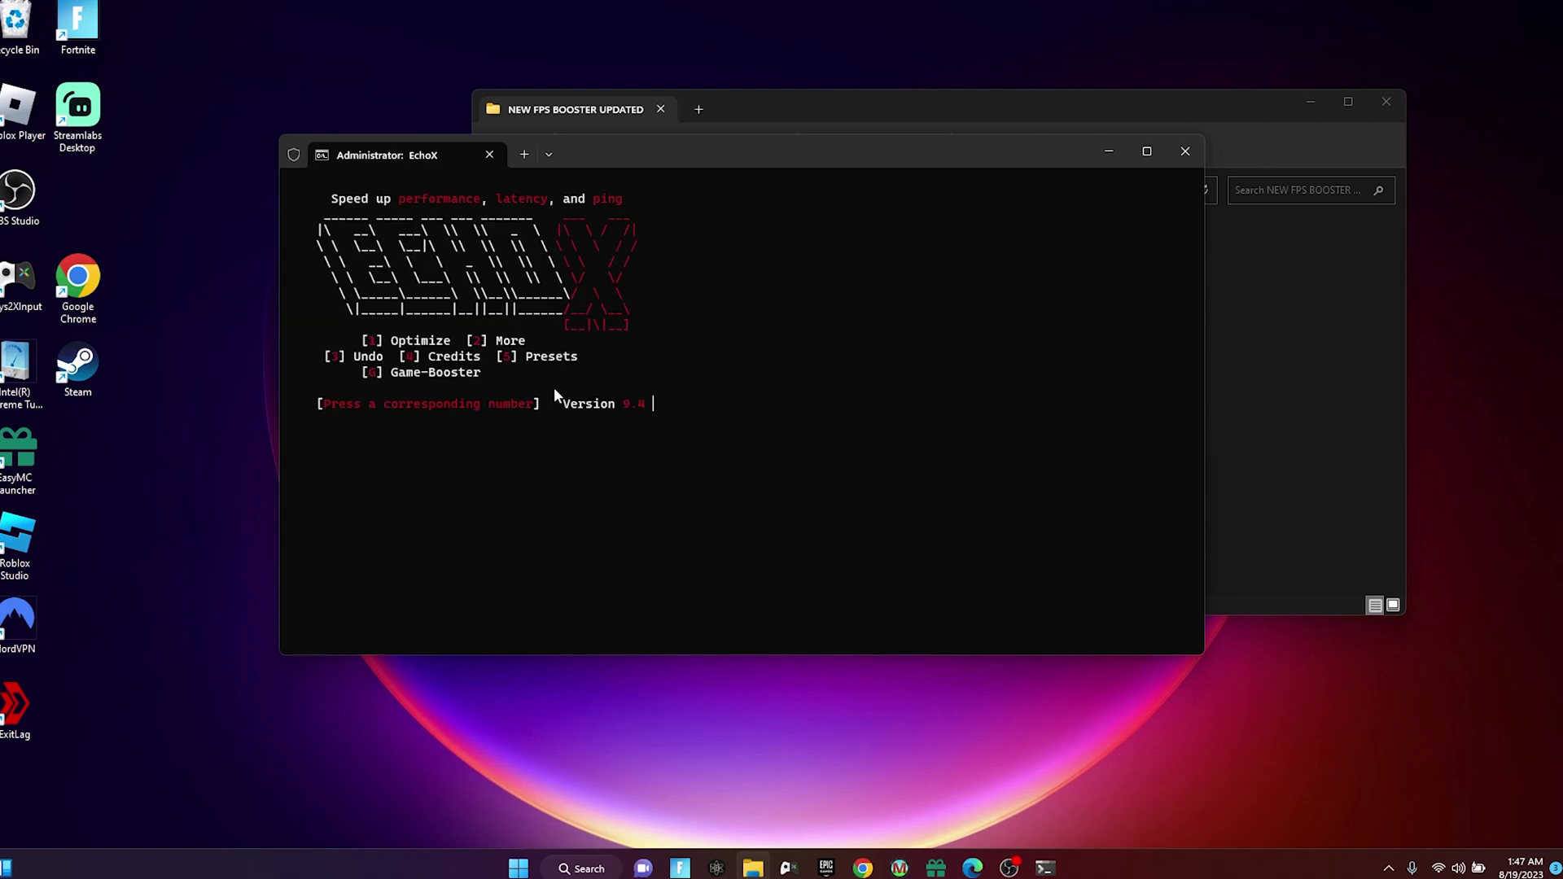
- Run EchoX's Optimize tweaks until 100+ optimizations finish, then go back to the menu
{"action": "key", "text": "1"}
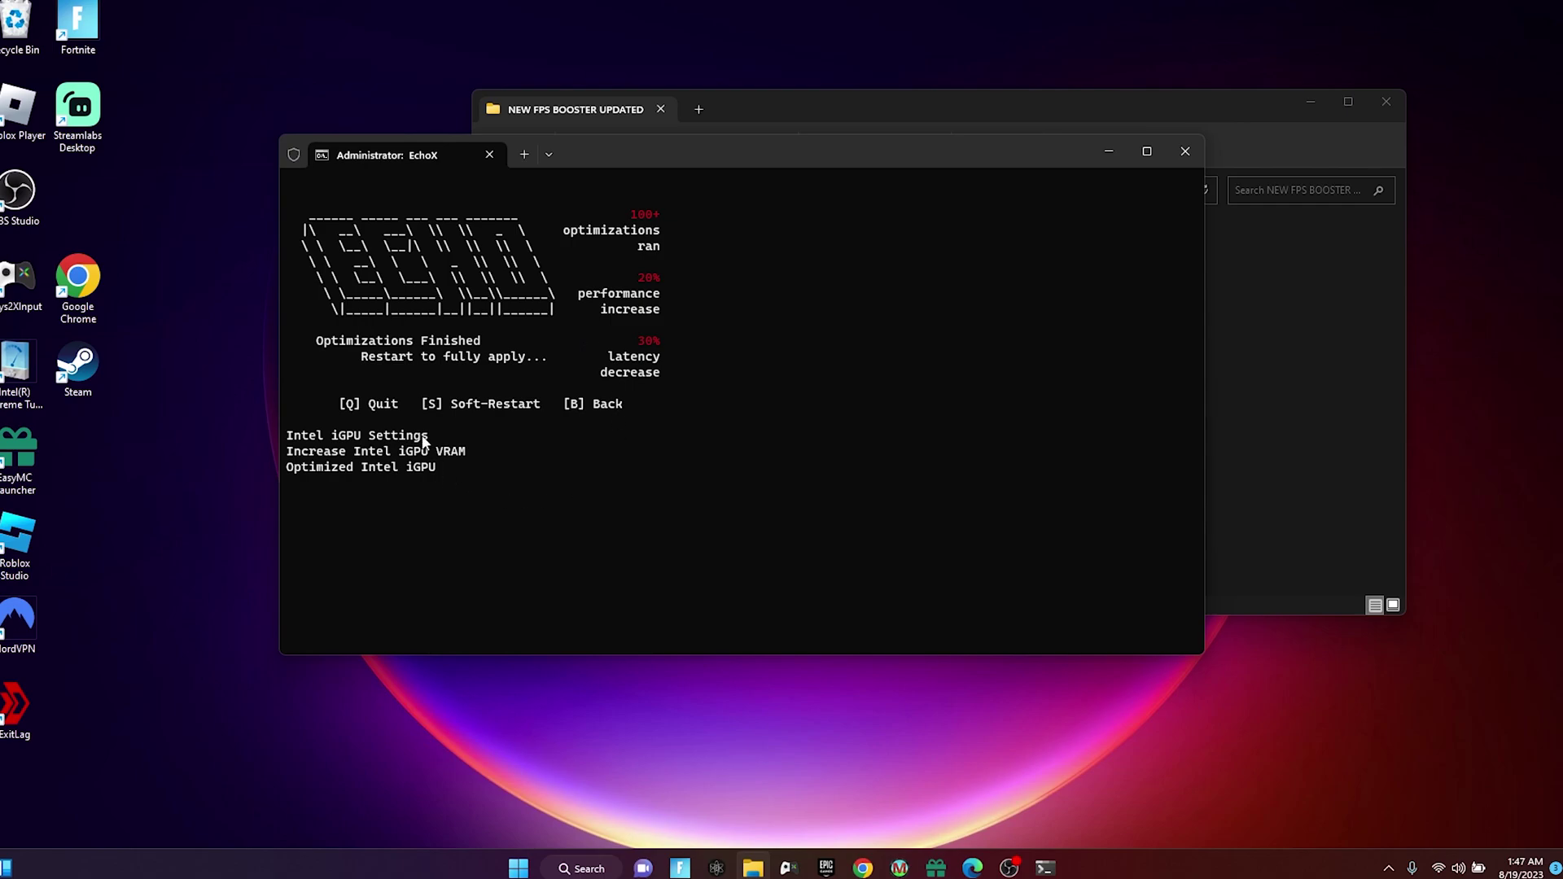
{"action": "key", "text": "b"}
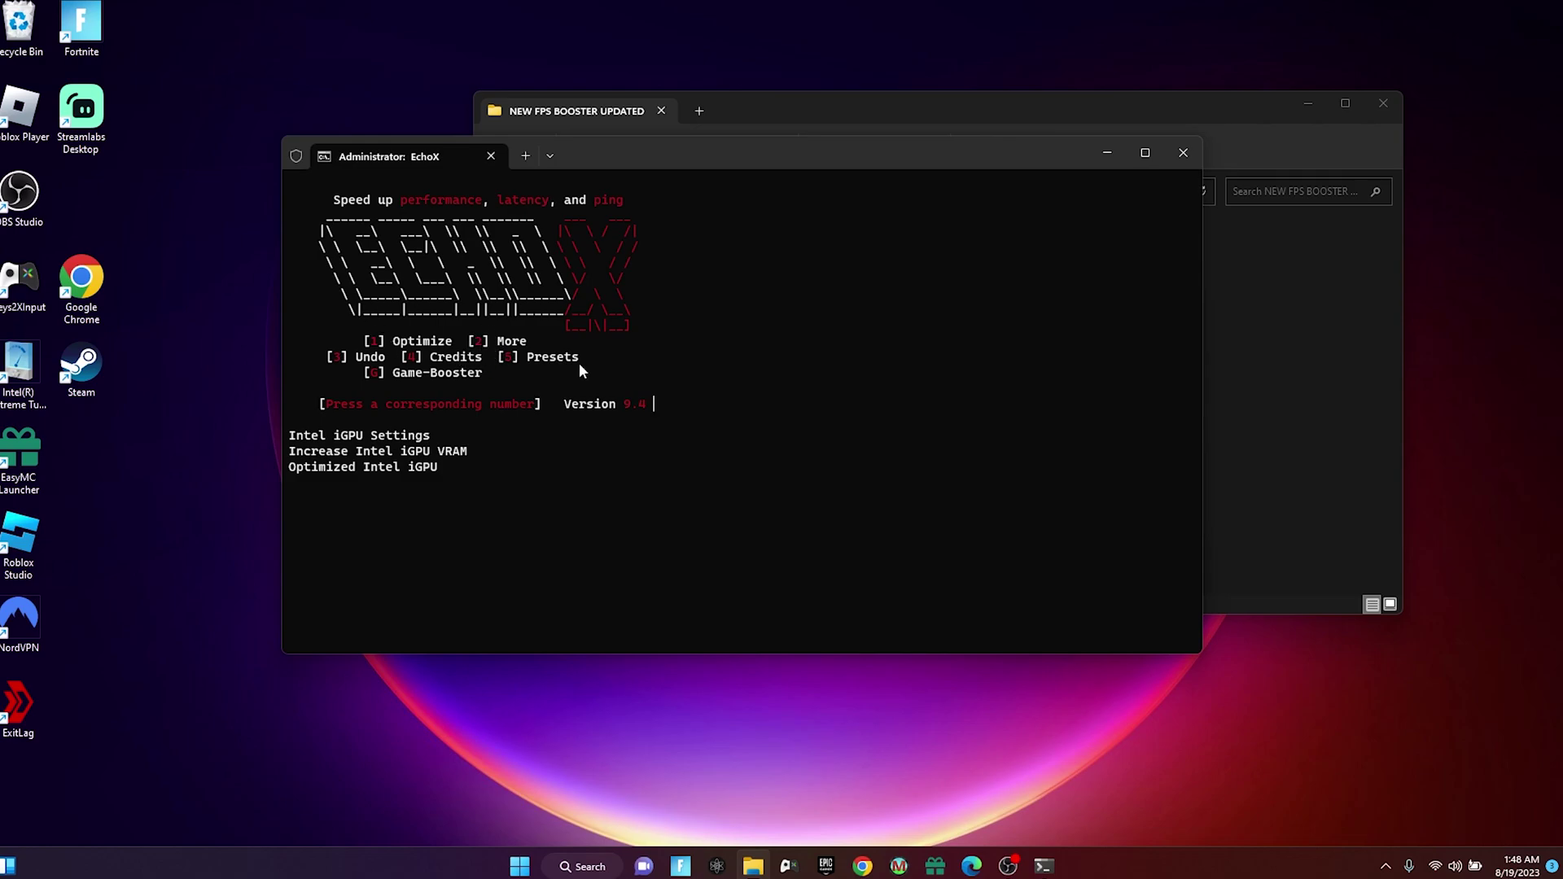
- Page through all four EchoX More settings pages and return to the main menu
{"action": "key", "text": "2"}
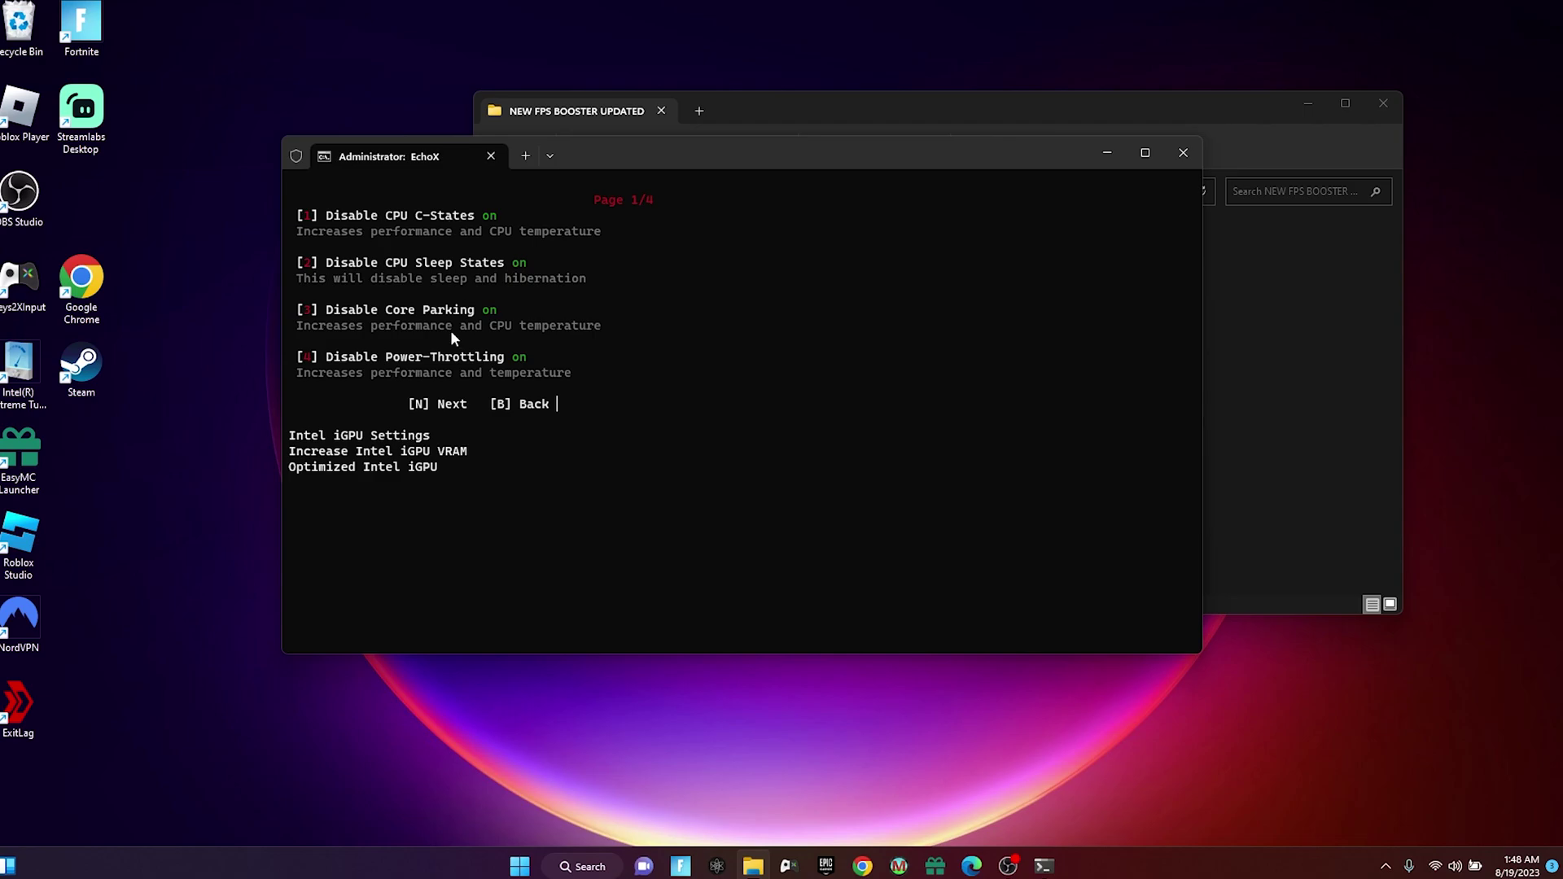
{"action": "key", "text": "n"}
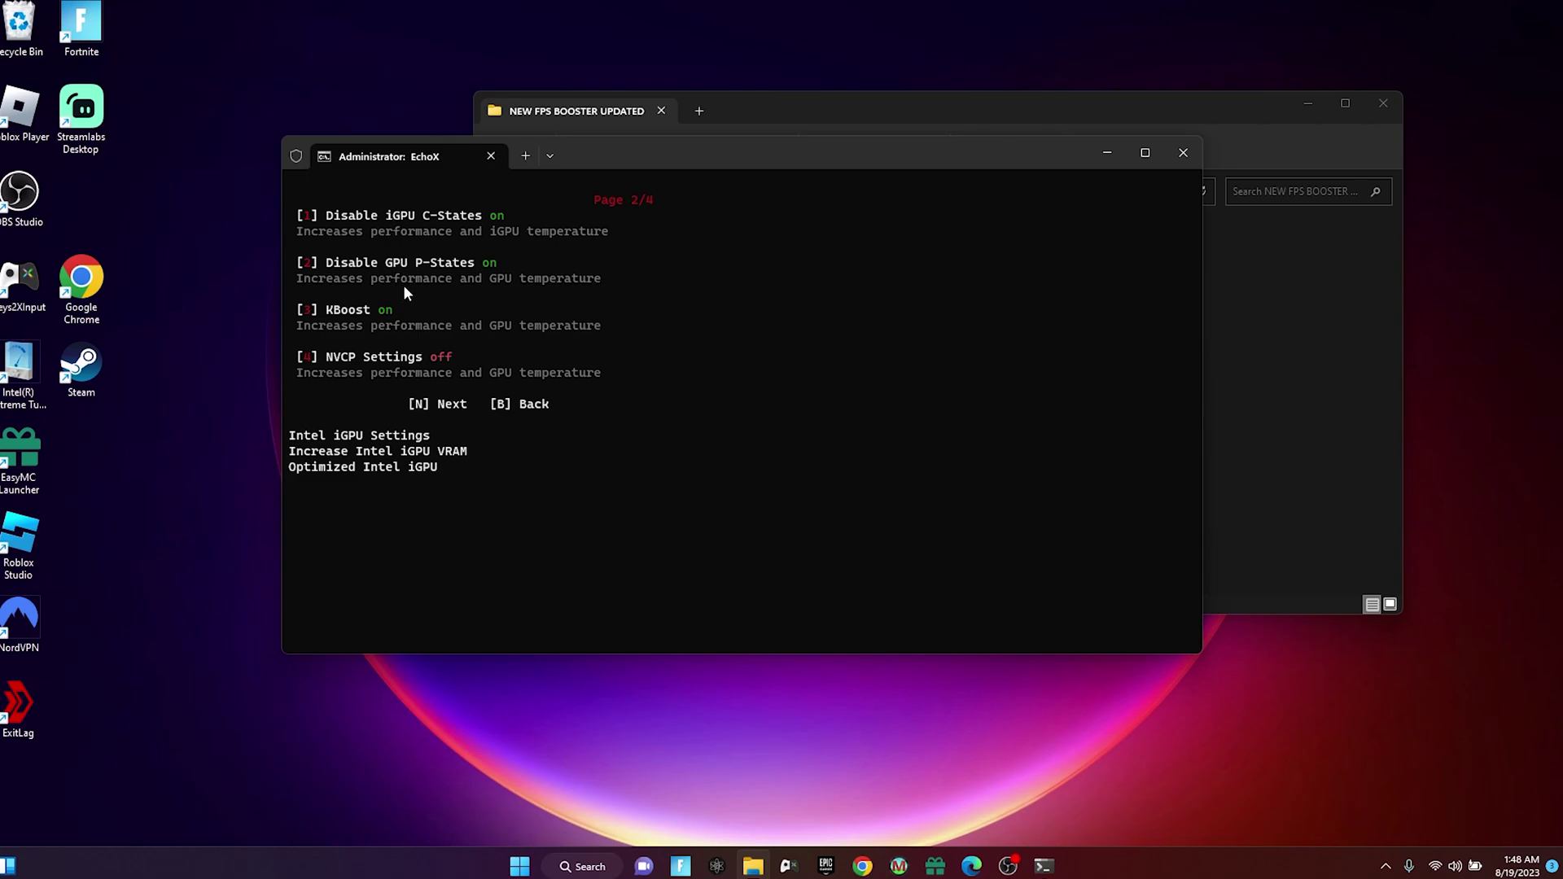
{"action": "key", "text": "n"}
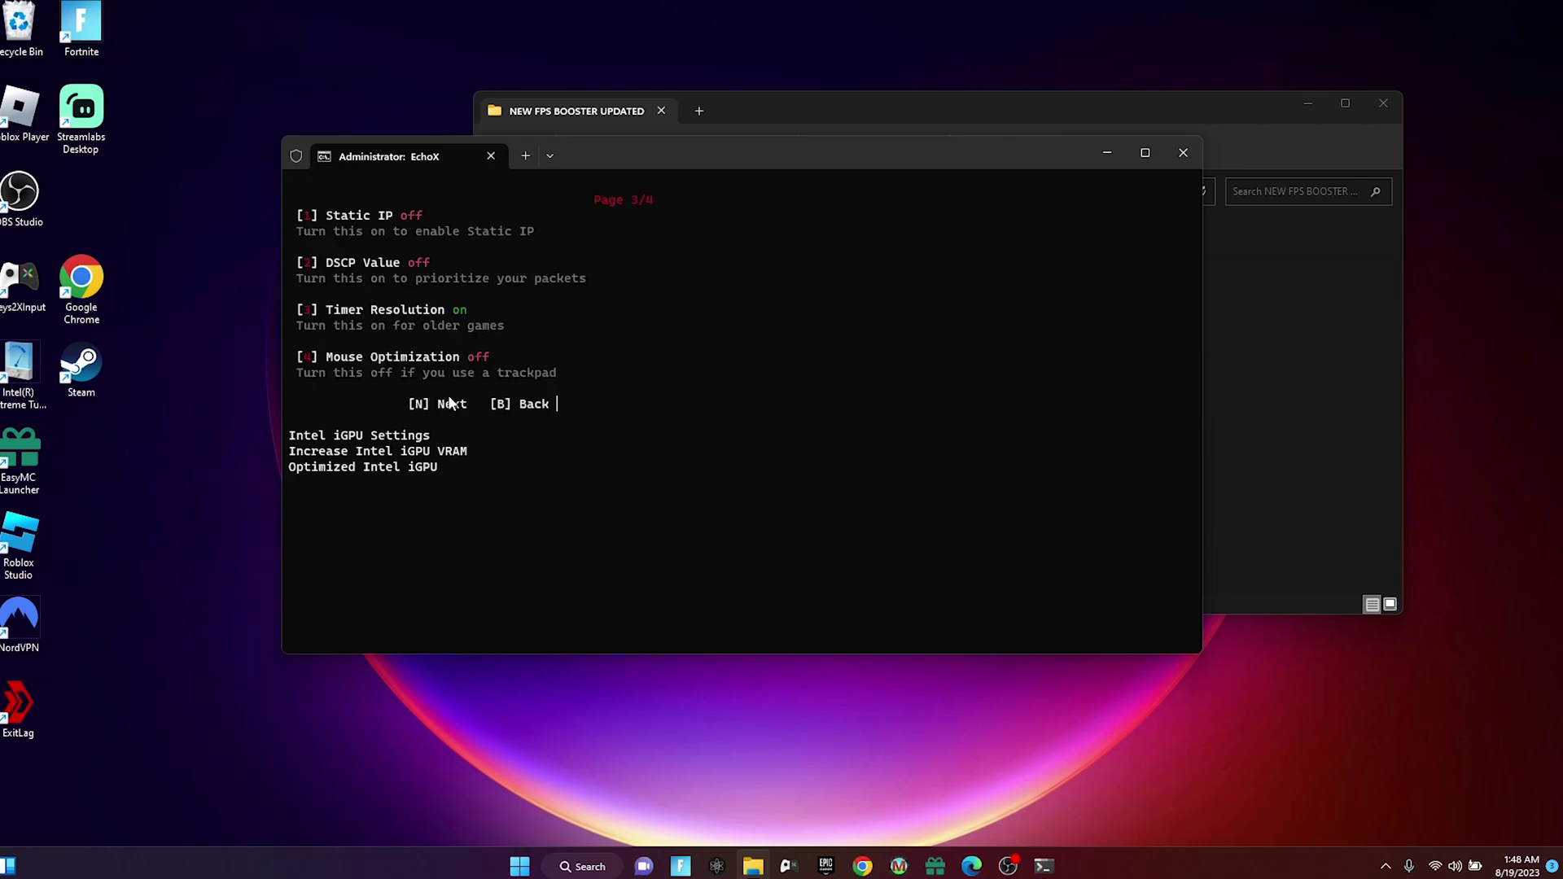
{"action": "key", "text": "n"}
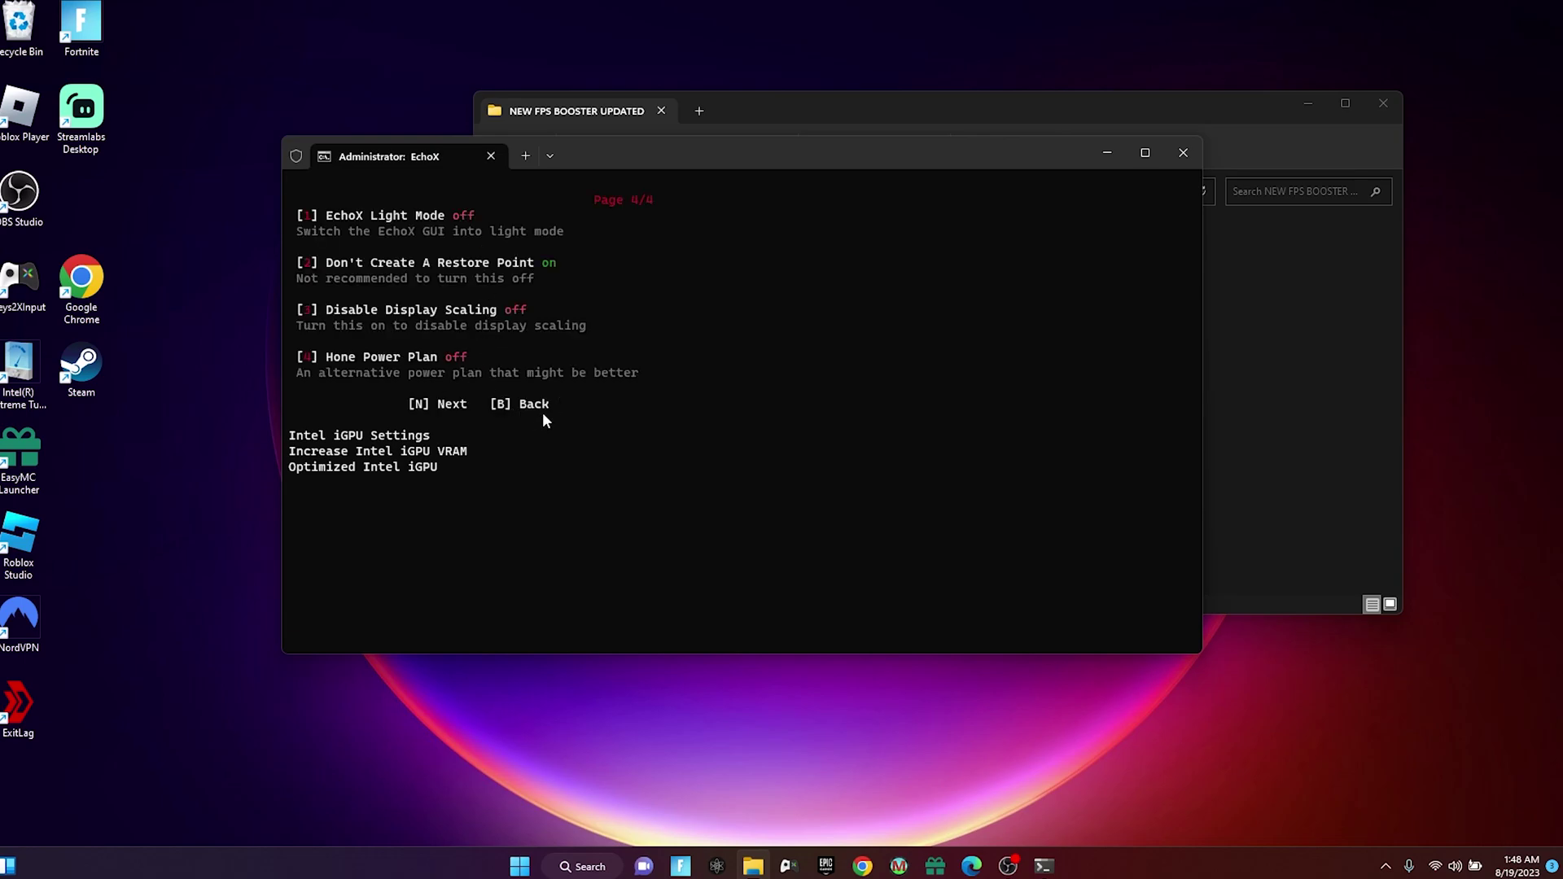
{"action": "key", "text": "b"}
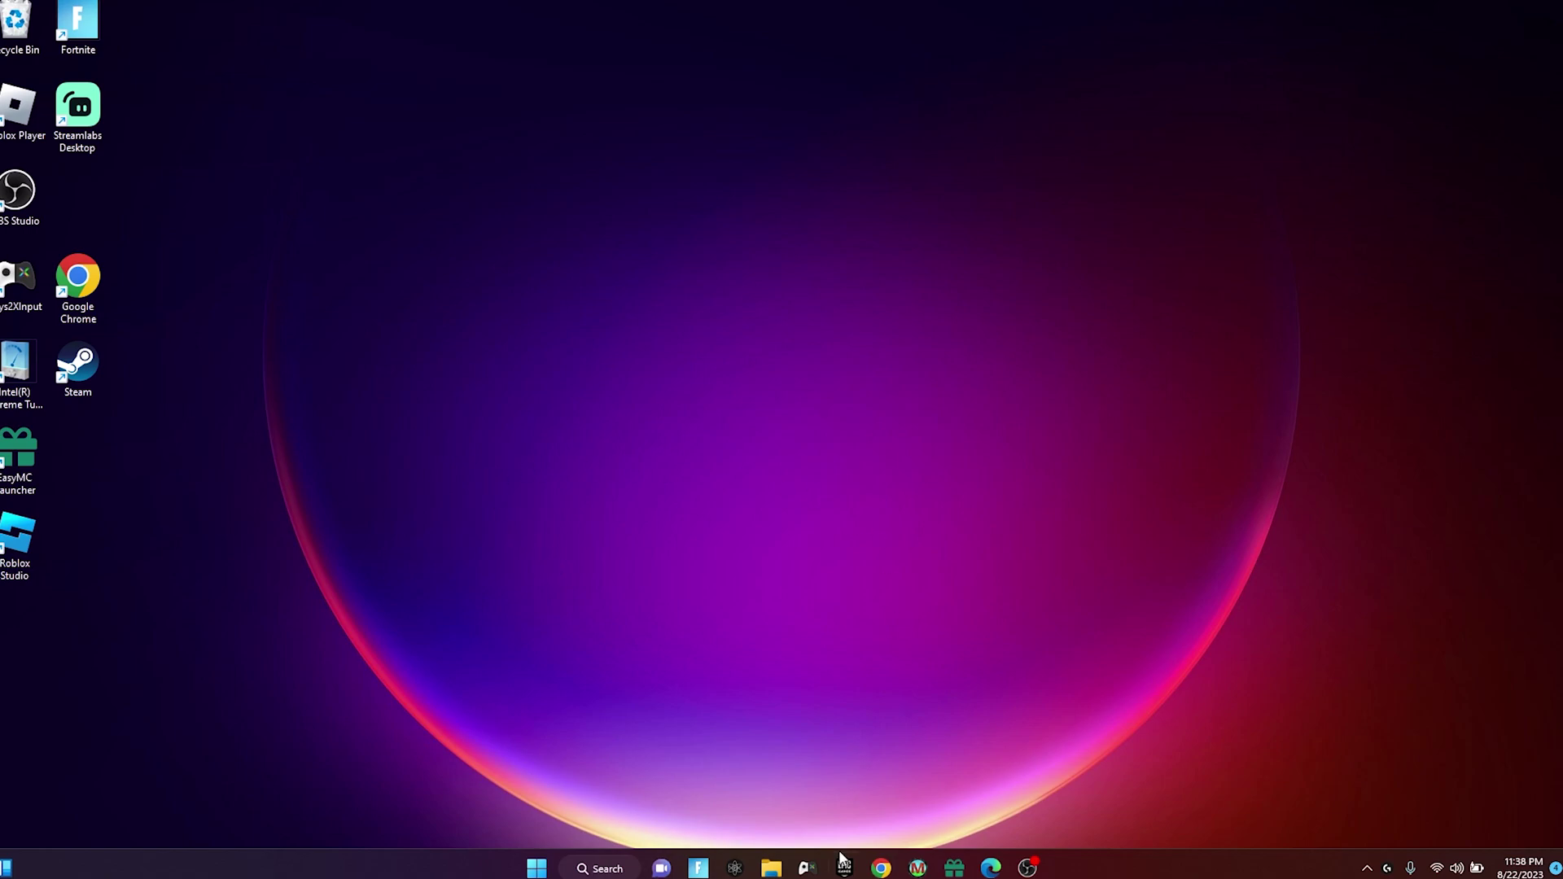
- Open Graphics settings and browse to the Local Disk (C:) drive
{"action": "left_click", "coordinate": [607, 869]}
{"action": "type", "text": "gr"}
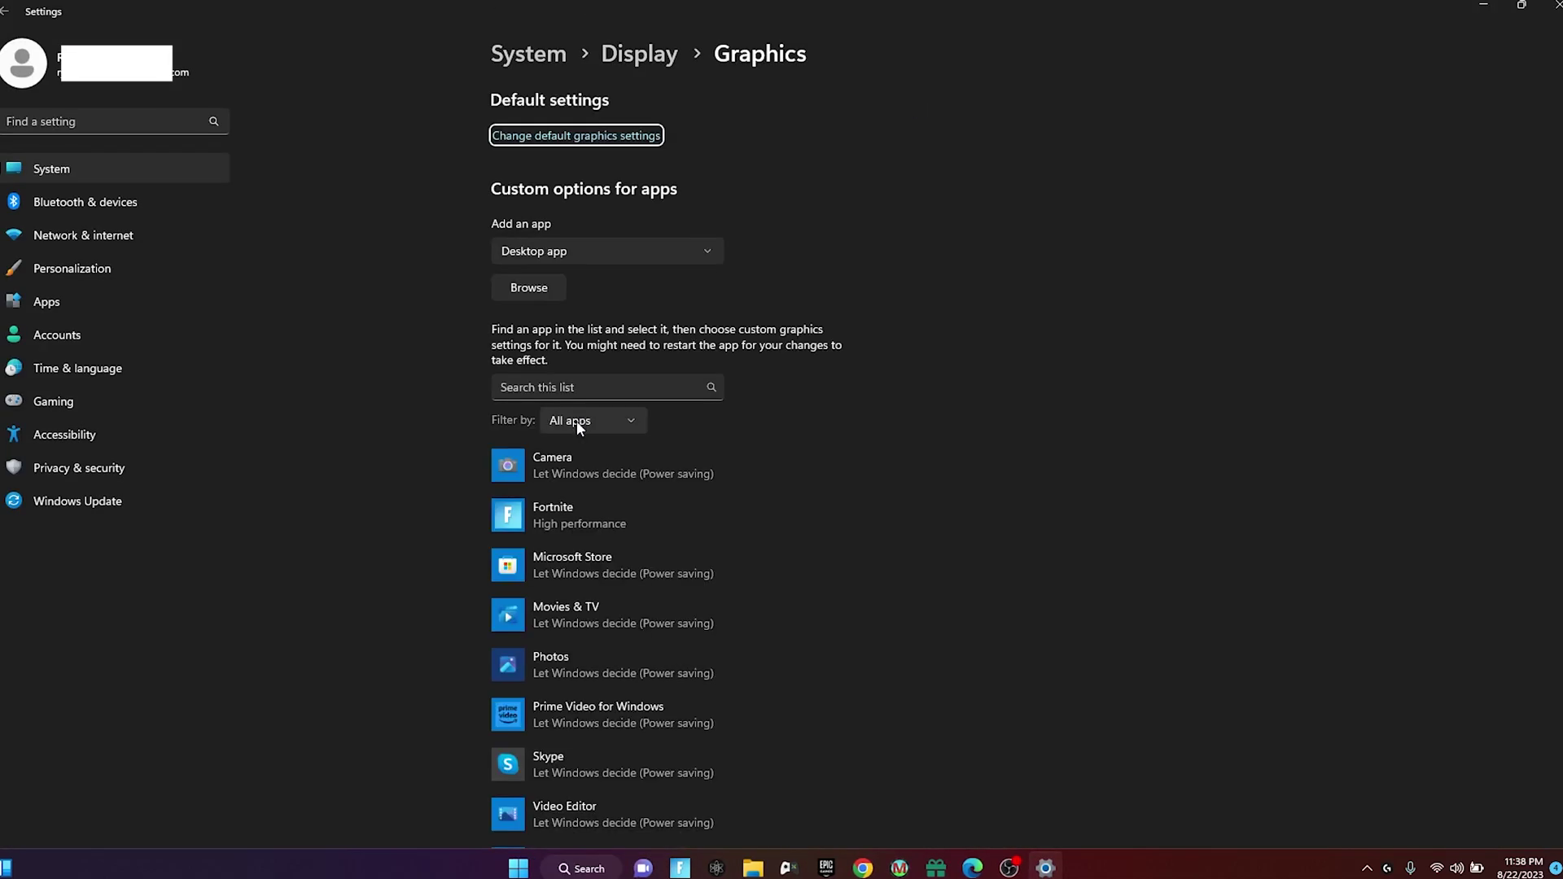
{"action": "left_click", "coordinate": [549, 291]}
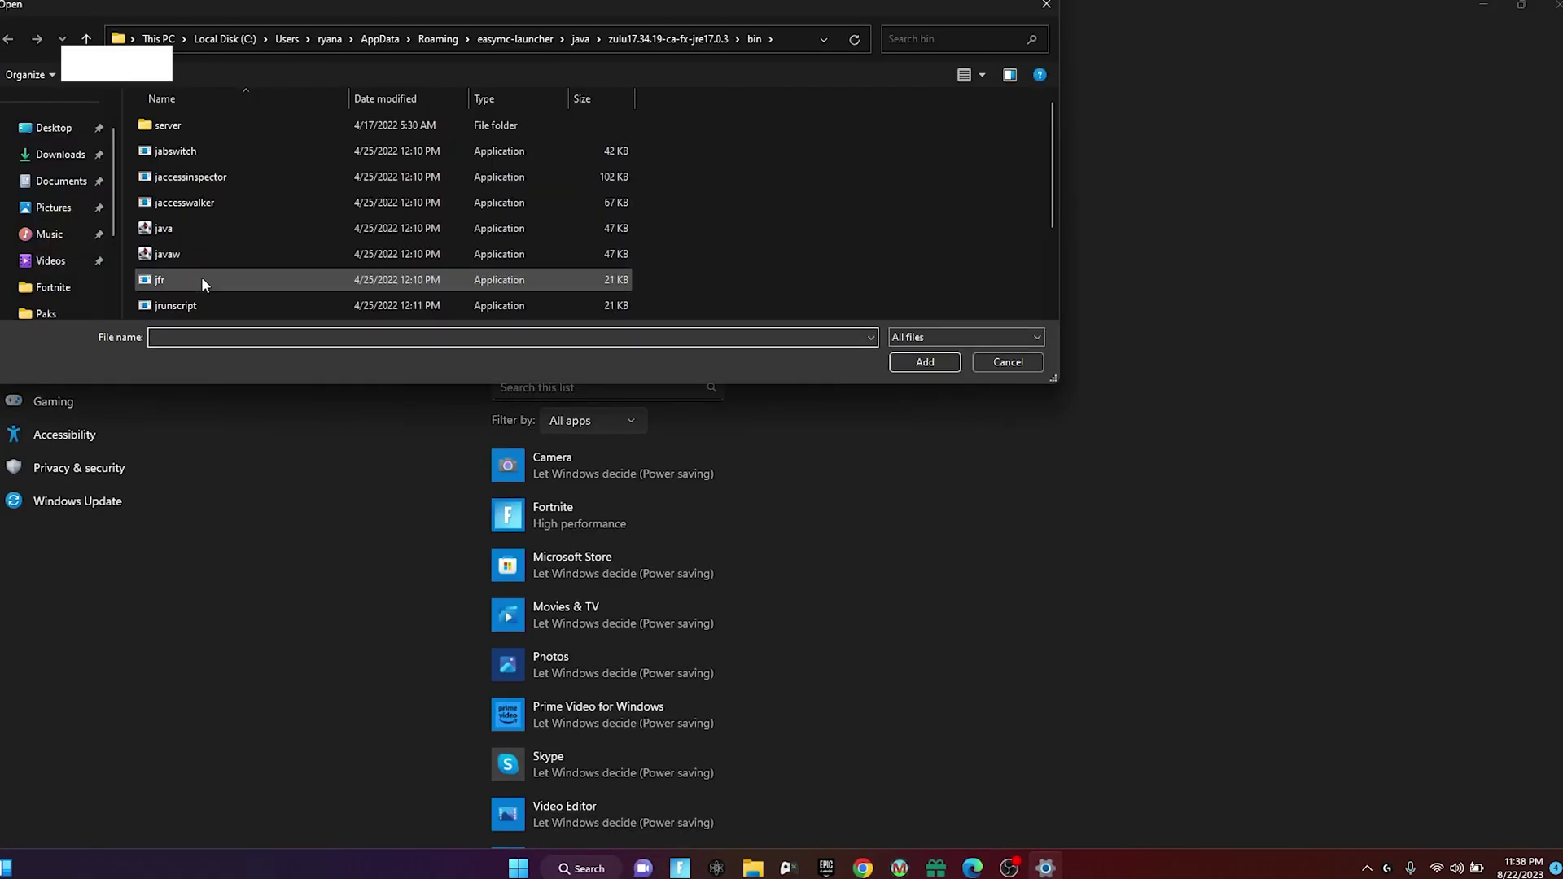
{"action": "scroll", "coordinate": [71, 280], "scroll_direction": "down", "scroll_amount": 1}
{"action": "left_click", "coordinate": [52, 313]}
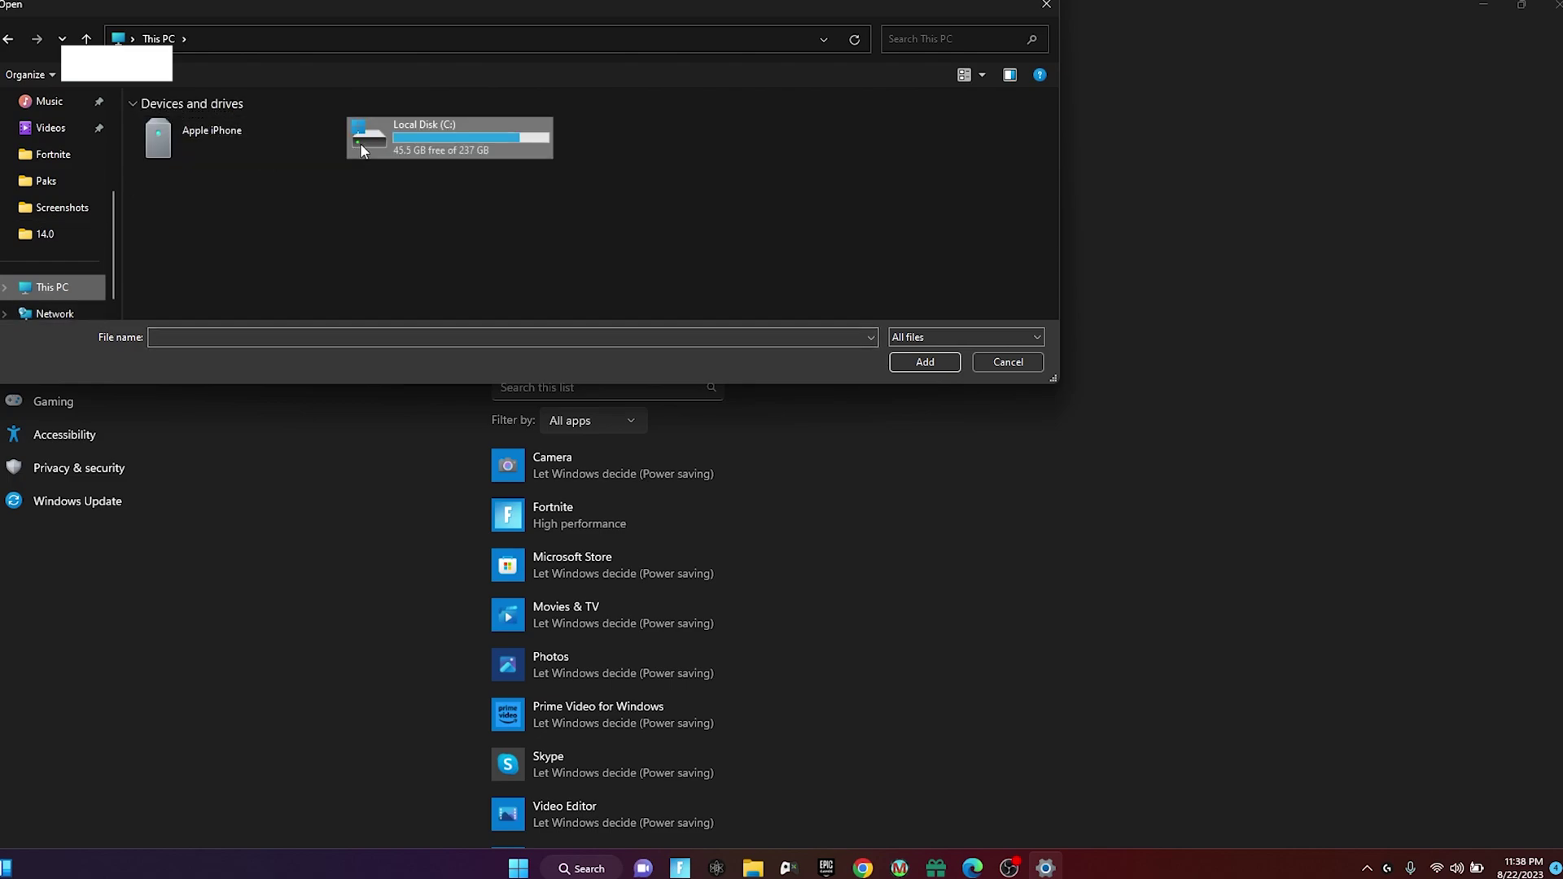
{"action": "double_click", "coordinate": [397, 140]}
- Add FortniteClient-Win64-Shipping from Program Files\Epic Games\Fortnite\FortniteGame\Binaries\Win64 to the app list
{"action": "scroll", "coordinate": [325, 187], "scroll_direction": "down", "scroll_amount": 1}
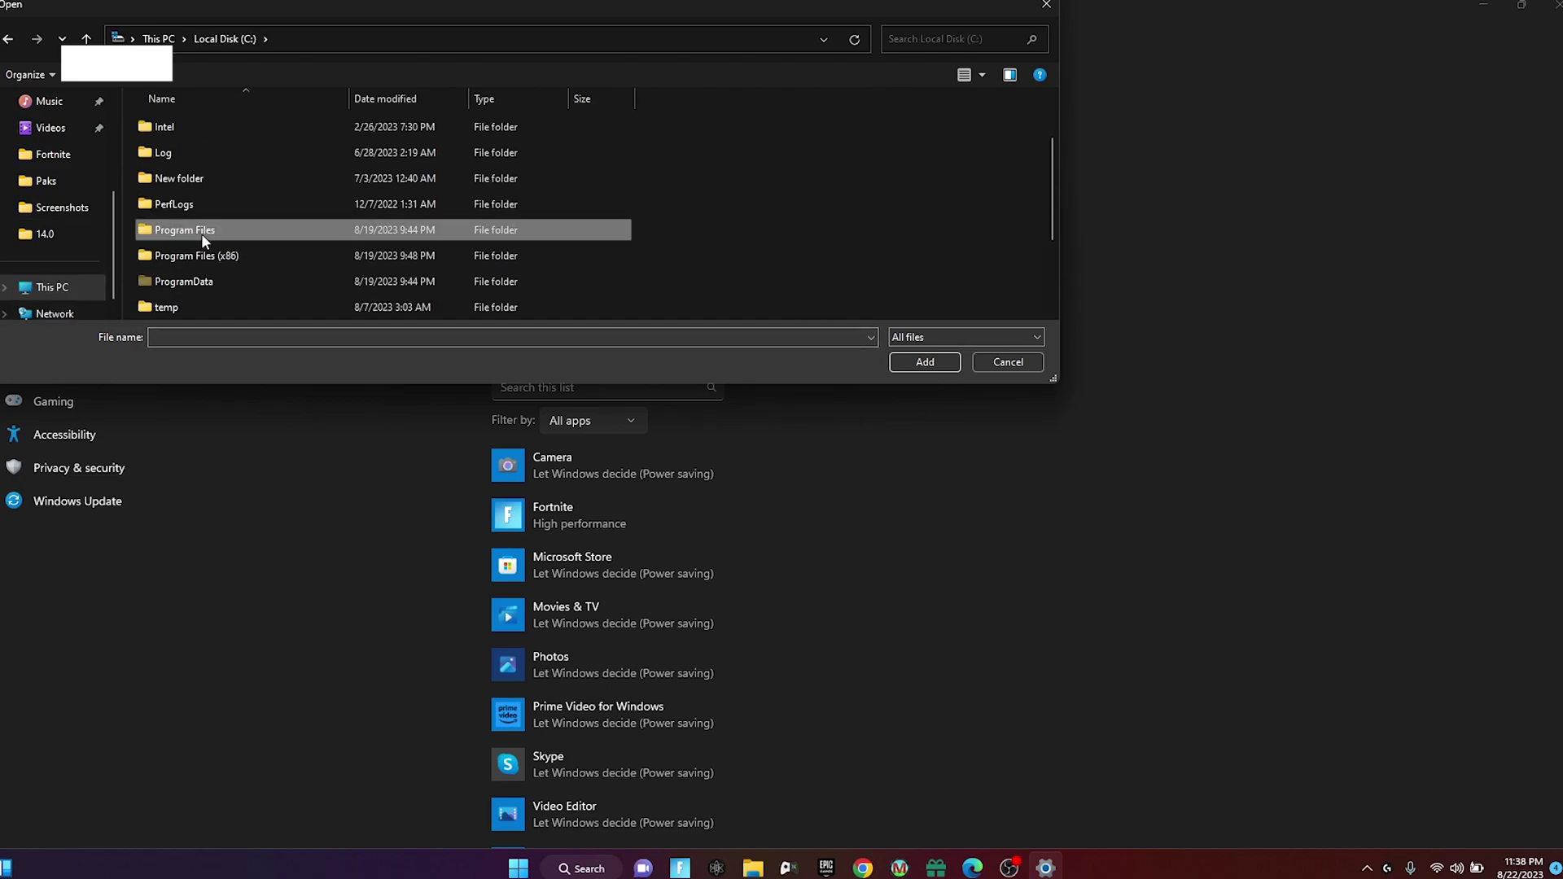
{"action": "double_click", "coordinate": [202, 232]}
{"action": "double_click", "coordinate": [181, 228]}
{"action": "double_click", "coordinate": [184, 128]}
{"action": "double_click", "coordinate": [180, 201]}
{"action": "double_click", "coordinate": [184, 122]}
{"action": "double_click", "coordinate": [201, 149]}
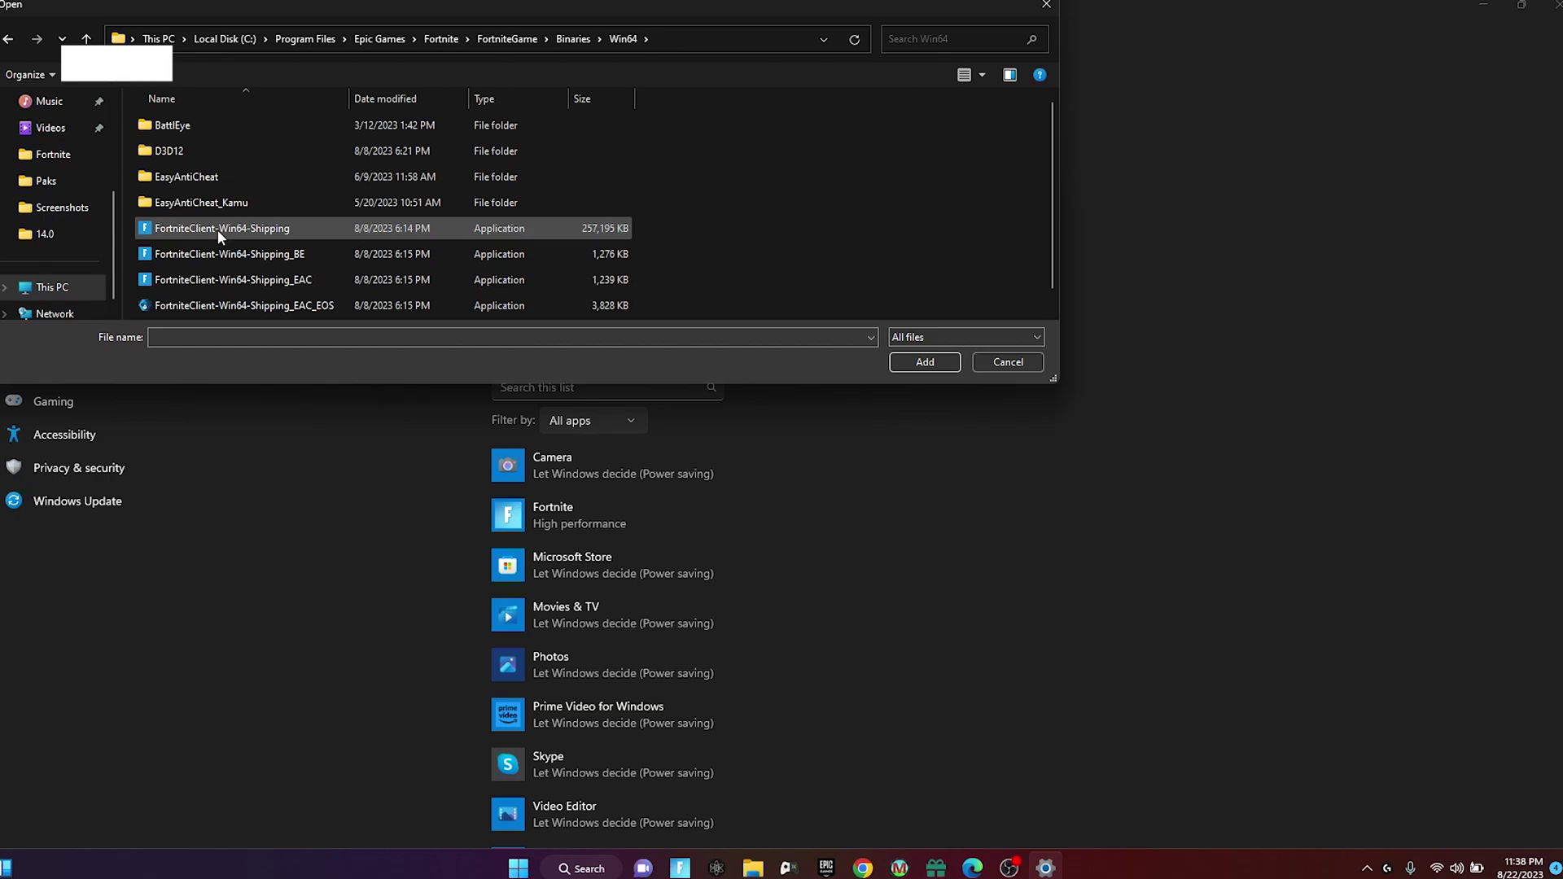
{"action": "left_click", "coordinate": [262, 232]}
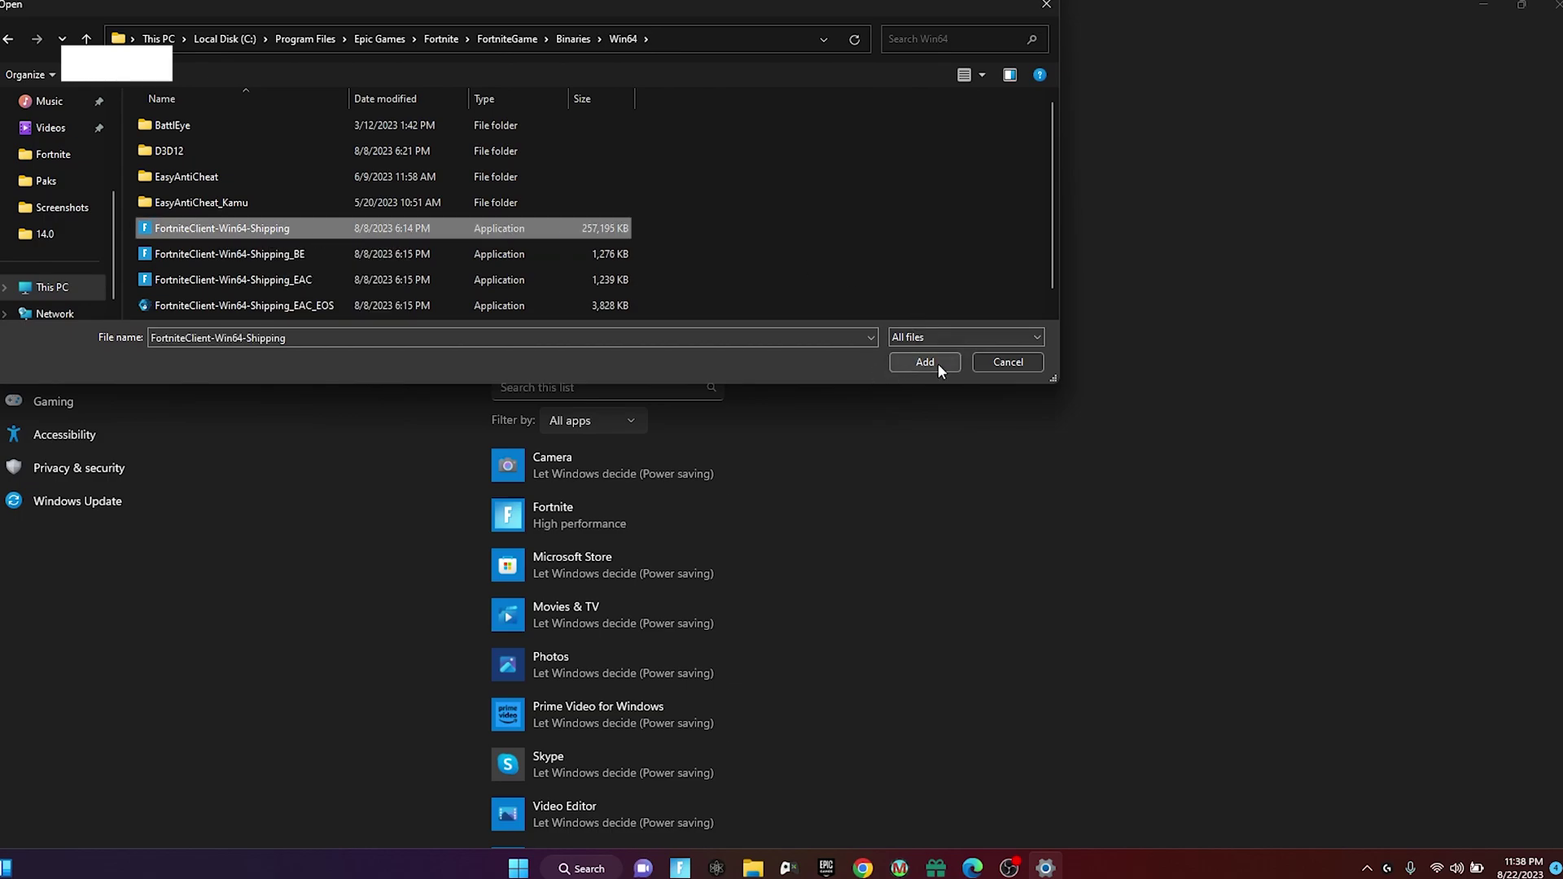
{"action": "left_click", "coordinate": [925, 363]}
{"action": "left_click", "coordinate": [623, 551]}
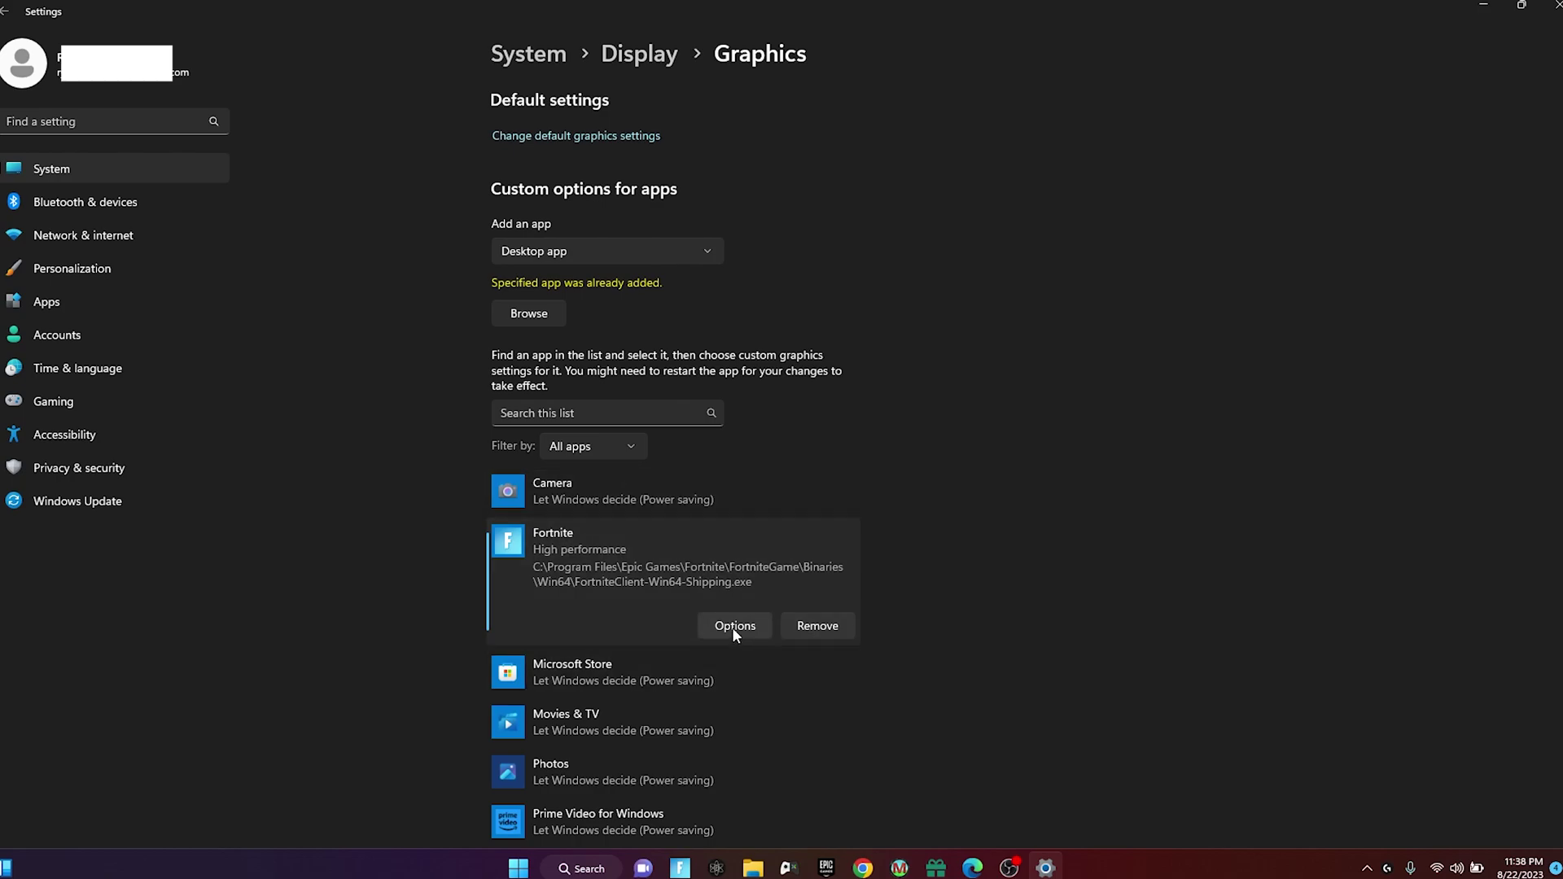
- Save High performance (NVIDIA GeForce GTX 1050) as Fortnite's graphics preference
{"action": "left_click", "coordinate": [734, 627]}
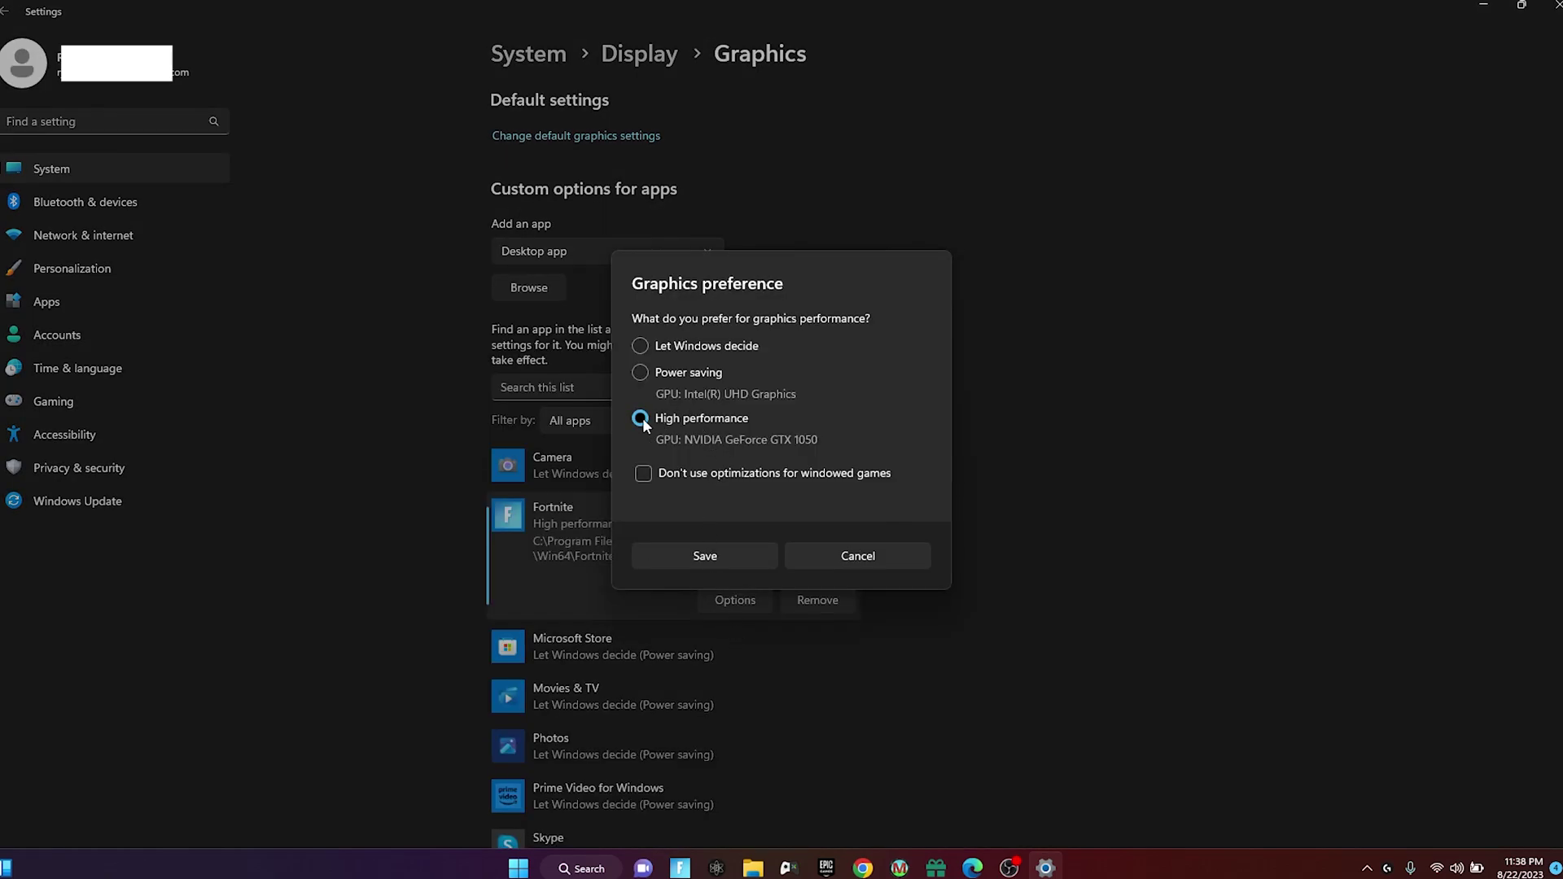
{"action": "left_click", "coordinate": [735, 560]}
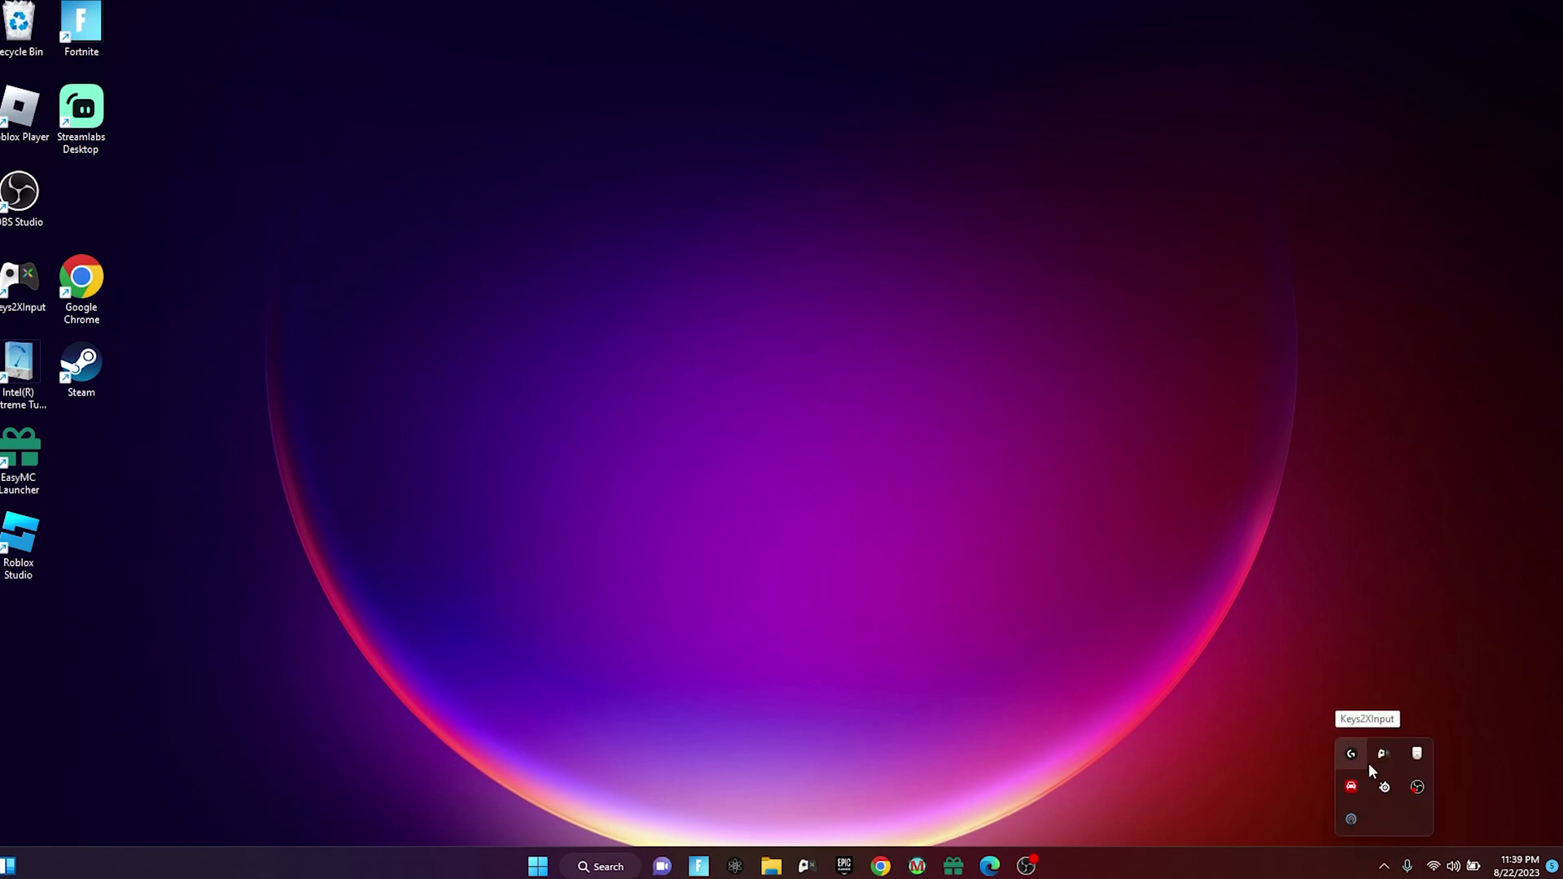
- Save the Bitsum Highest Performance profile in ParkControl and close its window
{"action": "left_click", "coordinate": [1352, 788]}
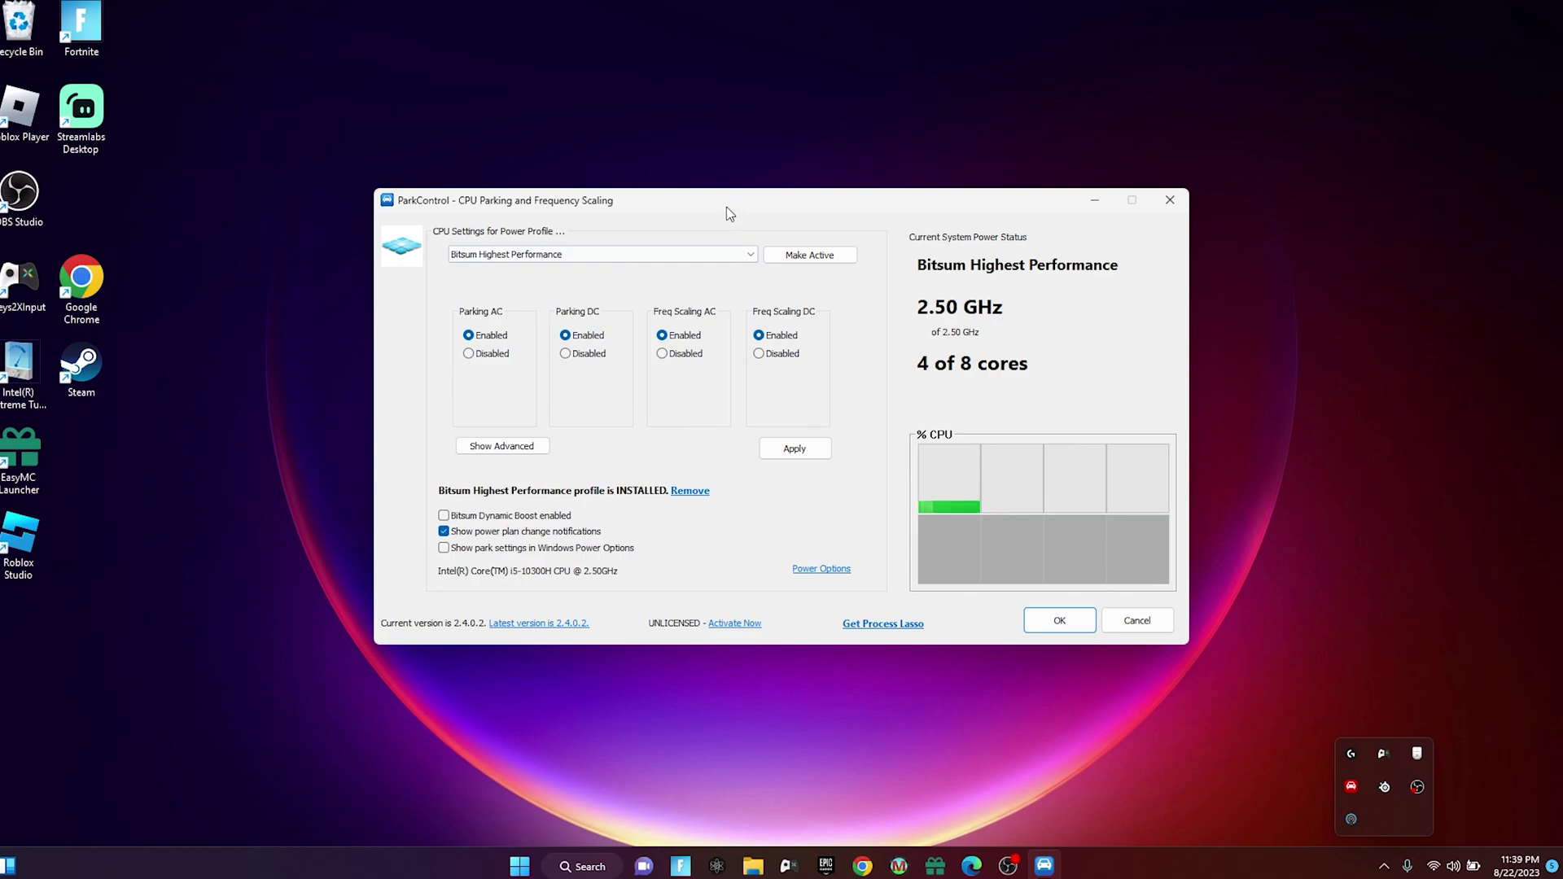
{"action": "left_click_drag", "start_coordinate": [724, 206], "coordinate": [756, 232]}
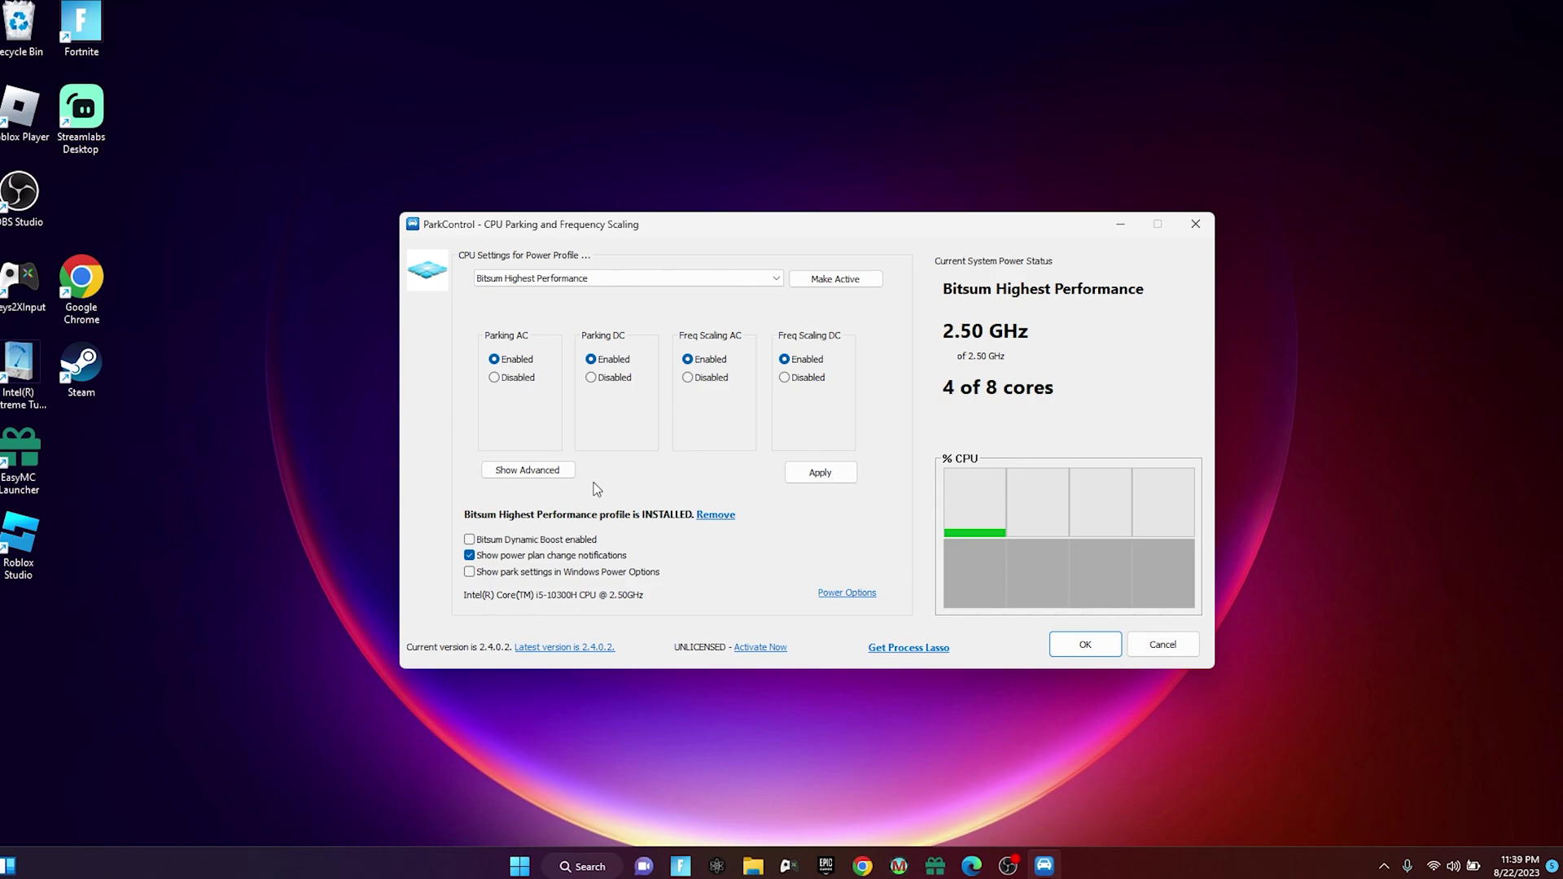
{"action": "left_click", "coordinate": [1090, 647]}
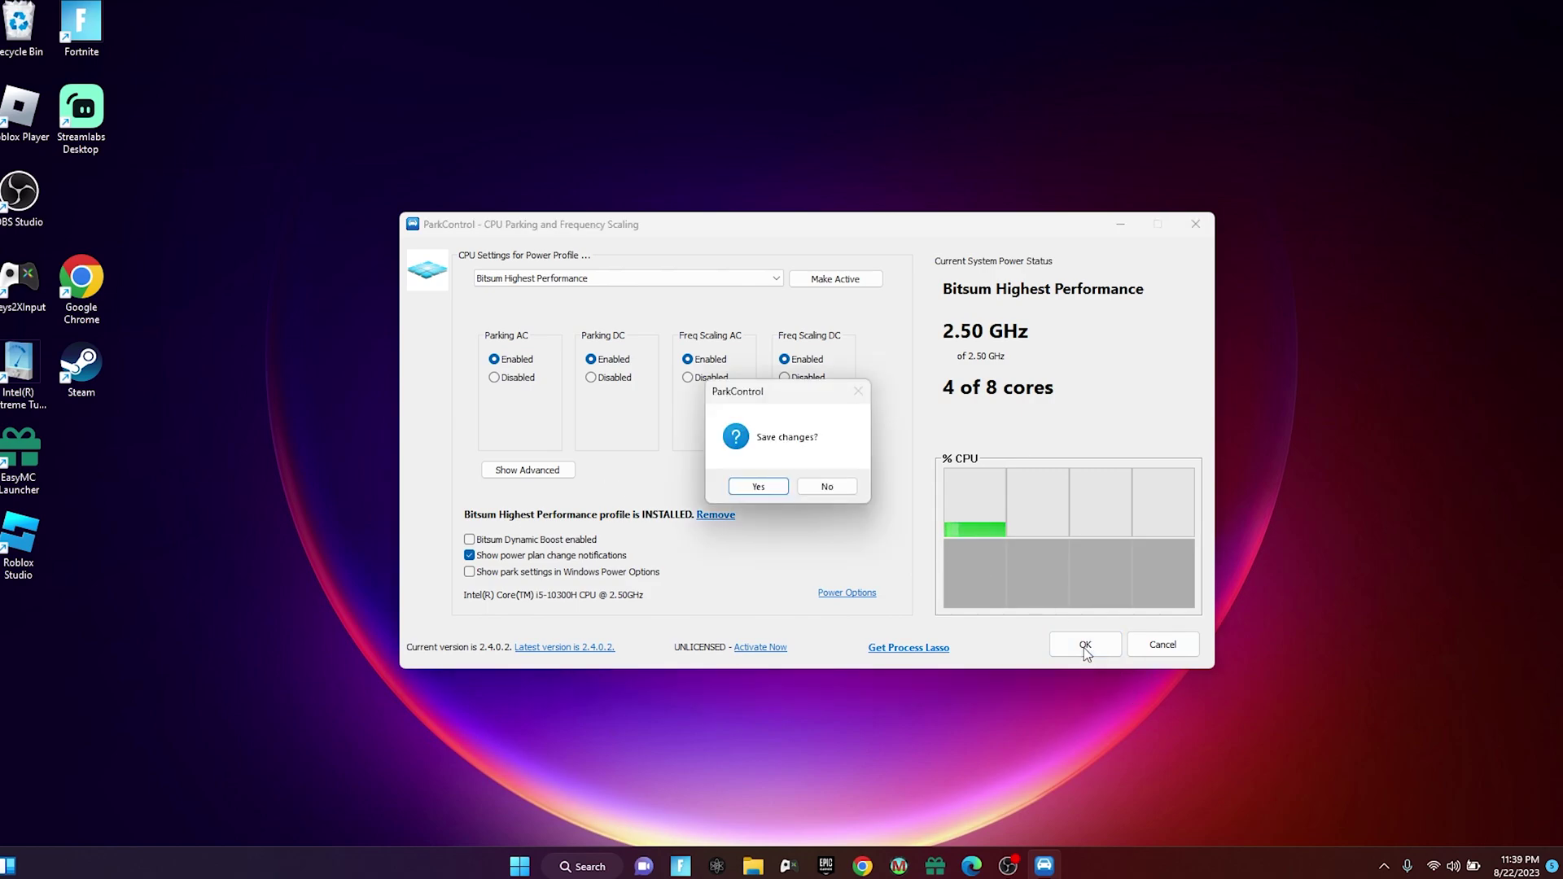
{"action": "left_click", "coordinate": [761, 487]}
{"action": "left_click", "coordinate": [1186, 649]}
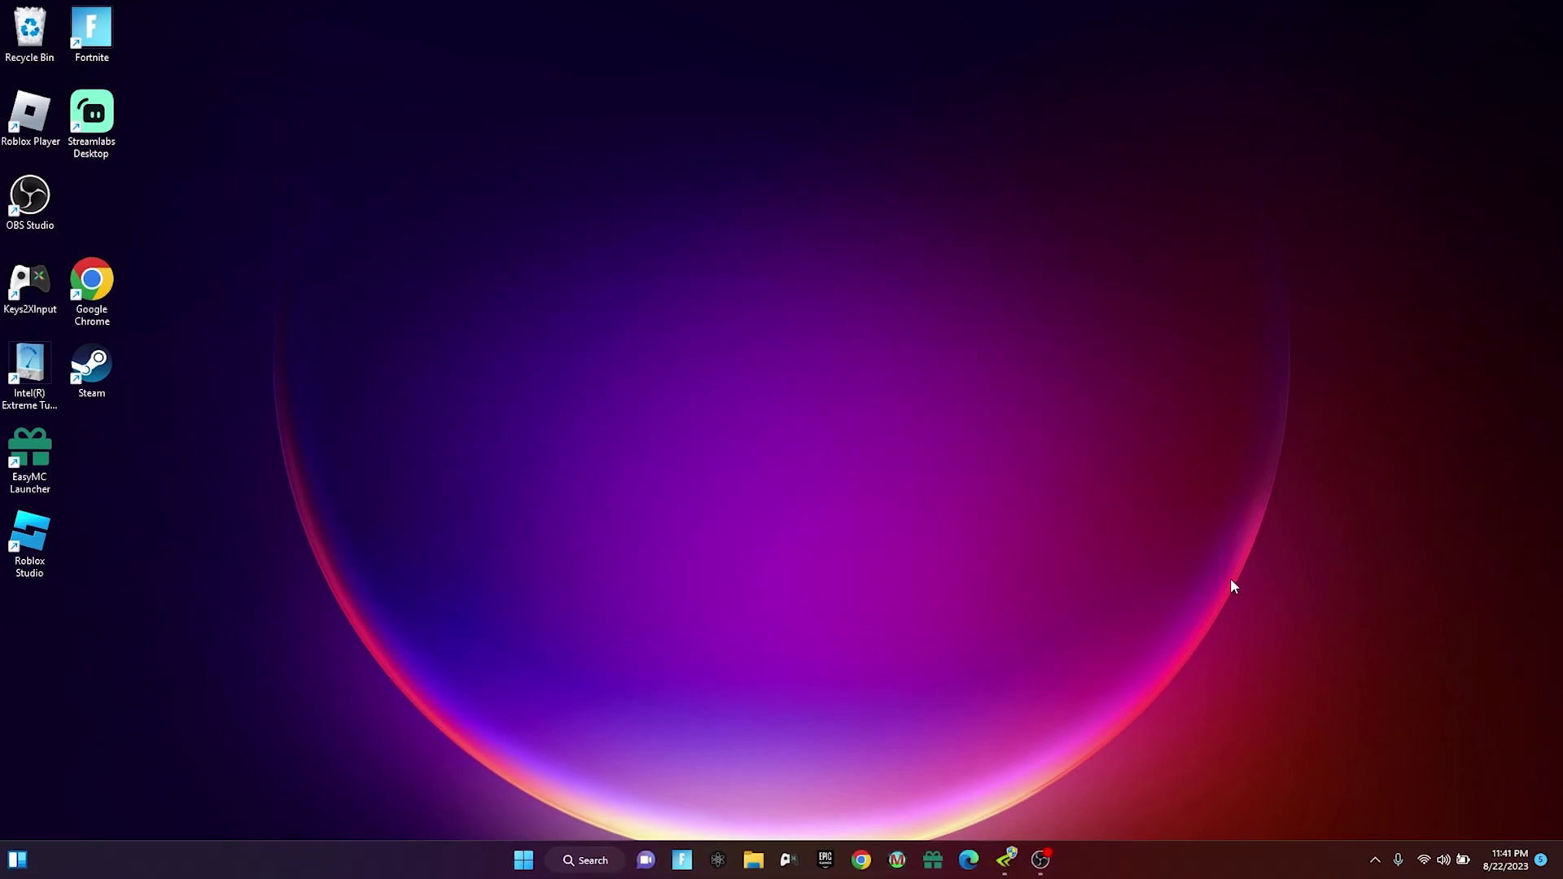
- Select GSYNC - Global Mode (Off) in NVIDIA Profile Inspector and apply the global profile changes
{"action": "left_click", "coordinate": [1007, 868]}
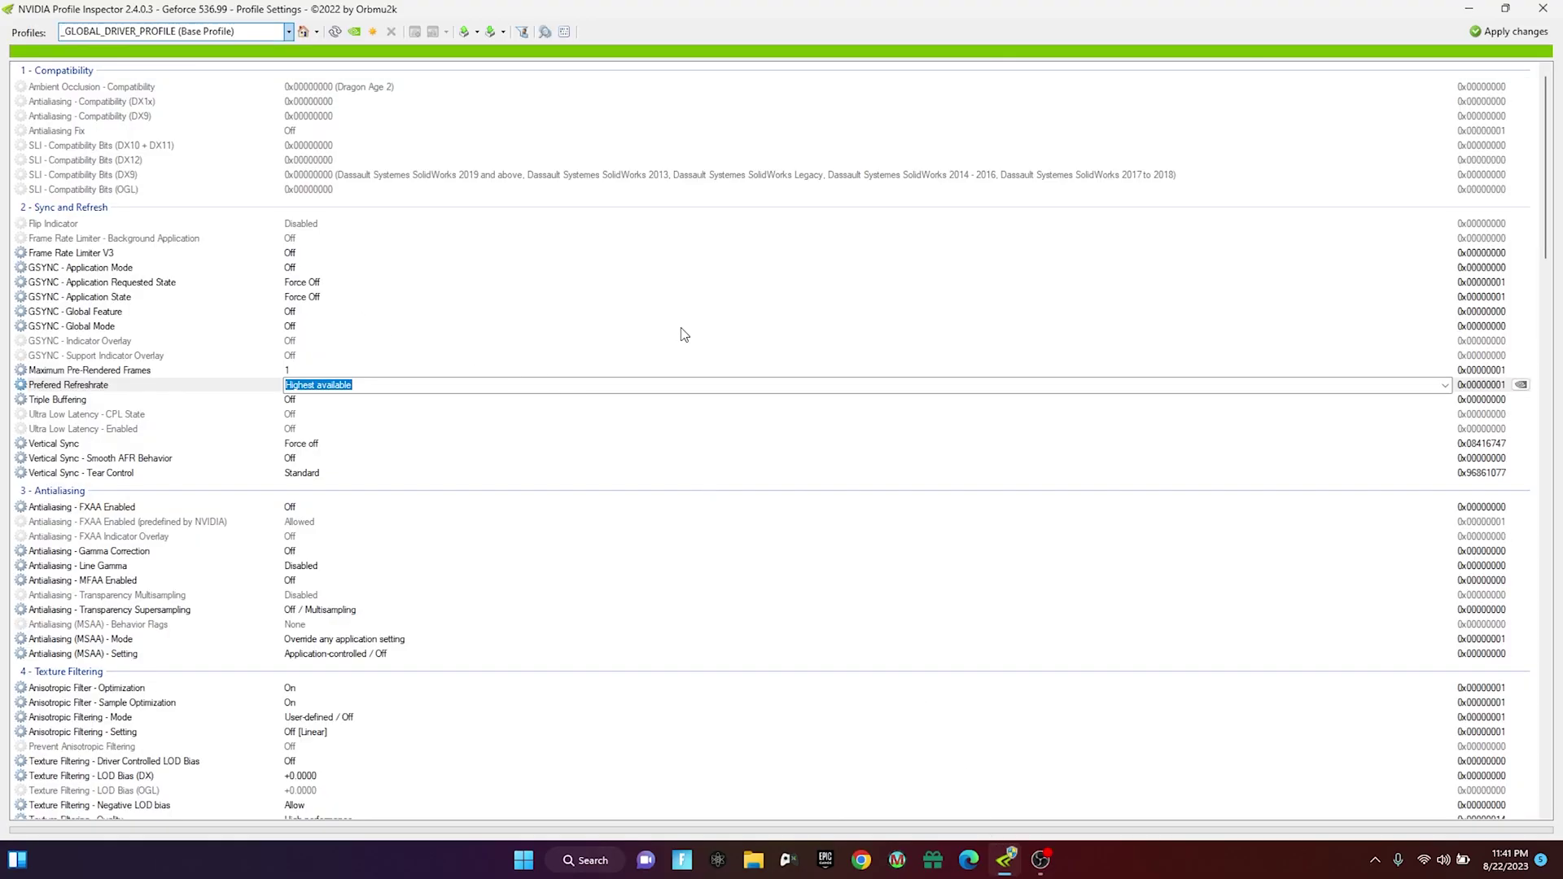
{"action": "left_click", "coordinate": [680, 327]}
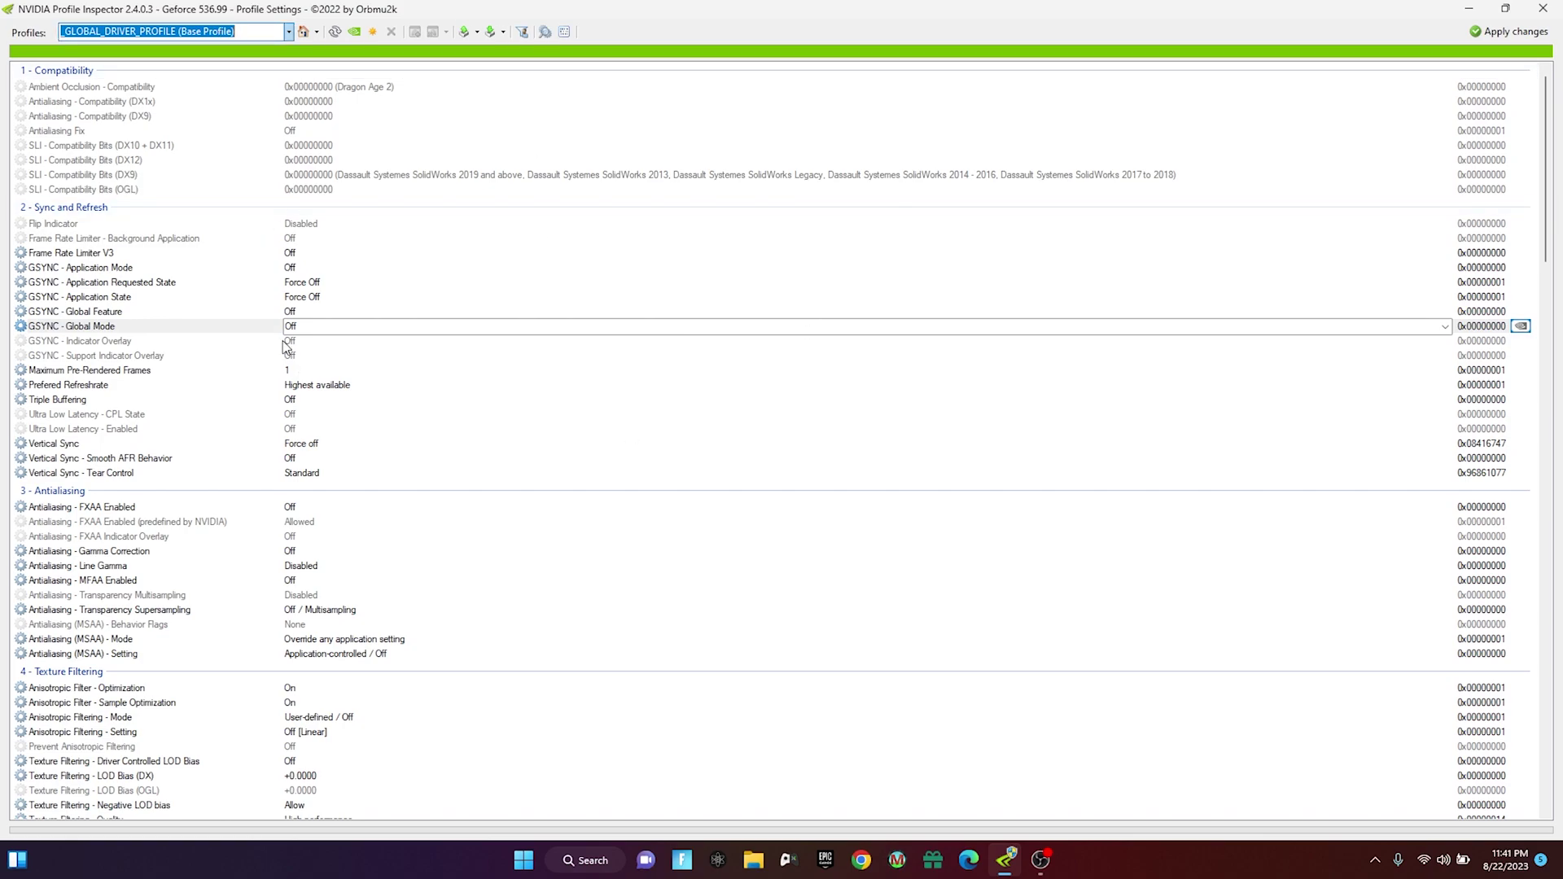
{"action": "scroll", "coordinate": [467, 267], "scroll_direction": "down", "scroll_amount": 5}
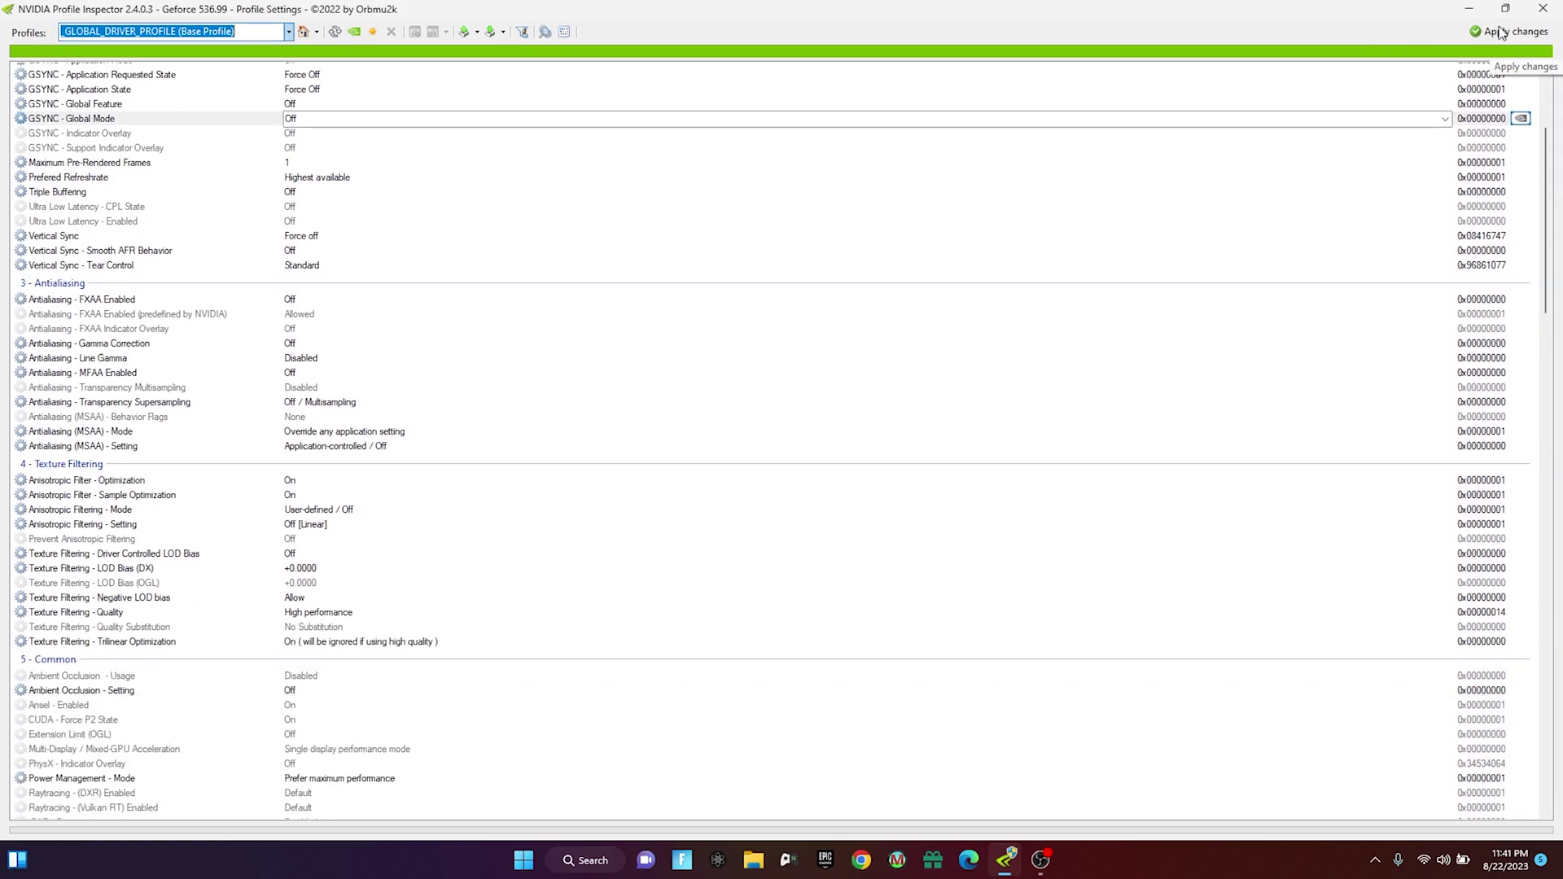
{"action": "left_click", "coordinate": [1503, 35]}
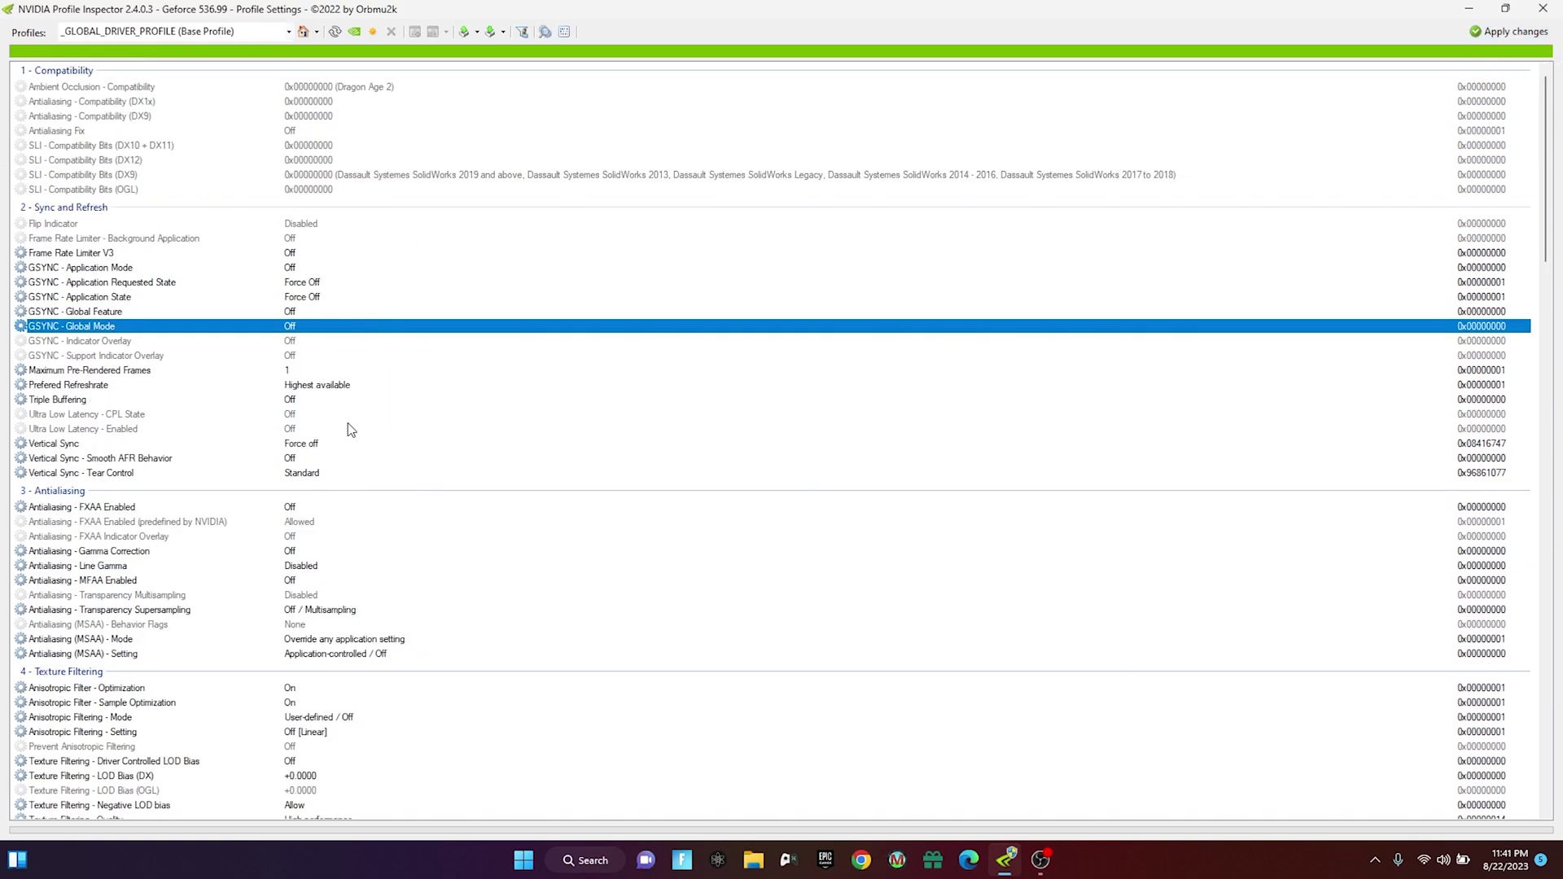
{"action": "scroll", "coordinate": [273, 366], "scroll_direction": "down", "scroll_amount": 1}
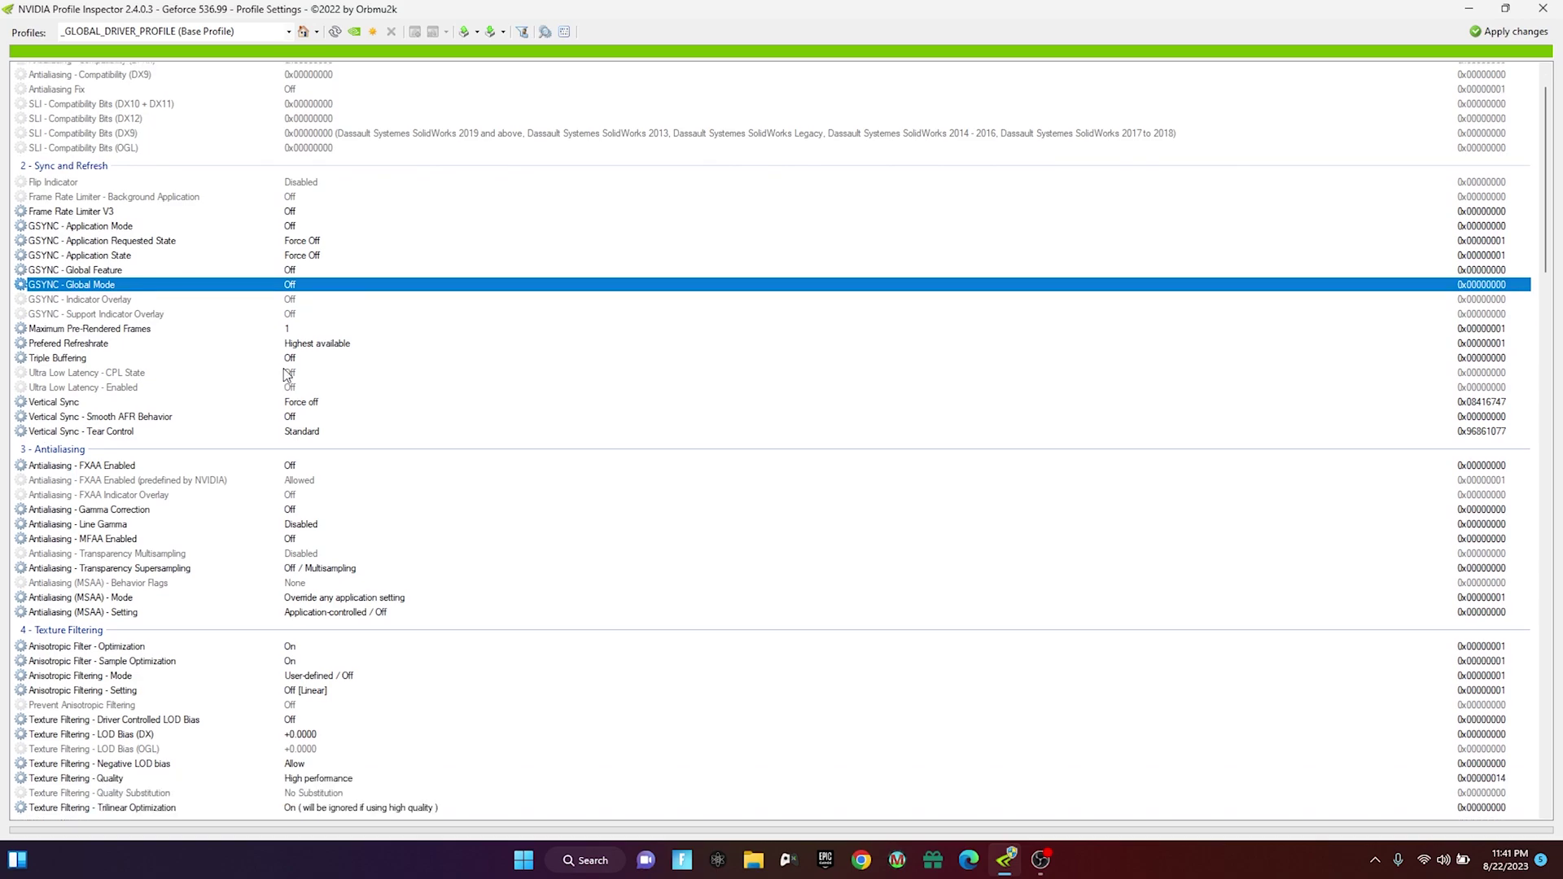
{"action": "scroll", "coordinate": [364, 584], "scroll_direction": "down", "scroll_amount": 7}
{"action": "scroll", "coordinate": [364, 576], "scroll_direction": "up", "scroll_amount": 8}
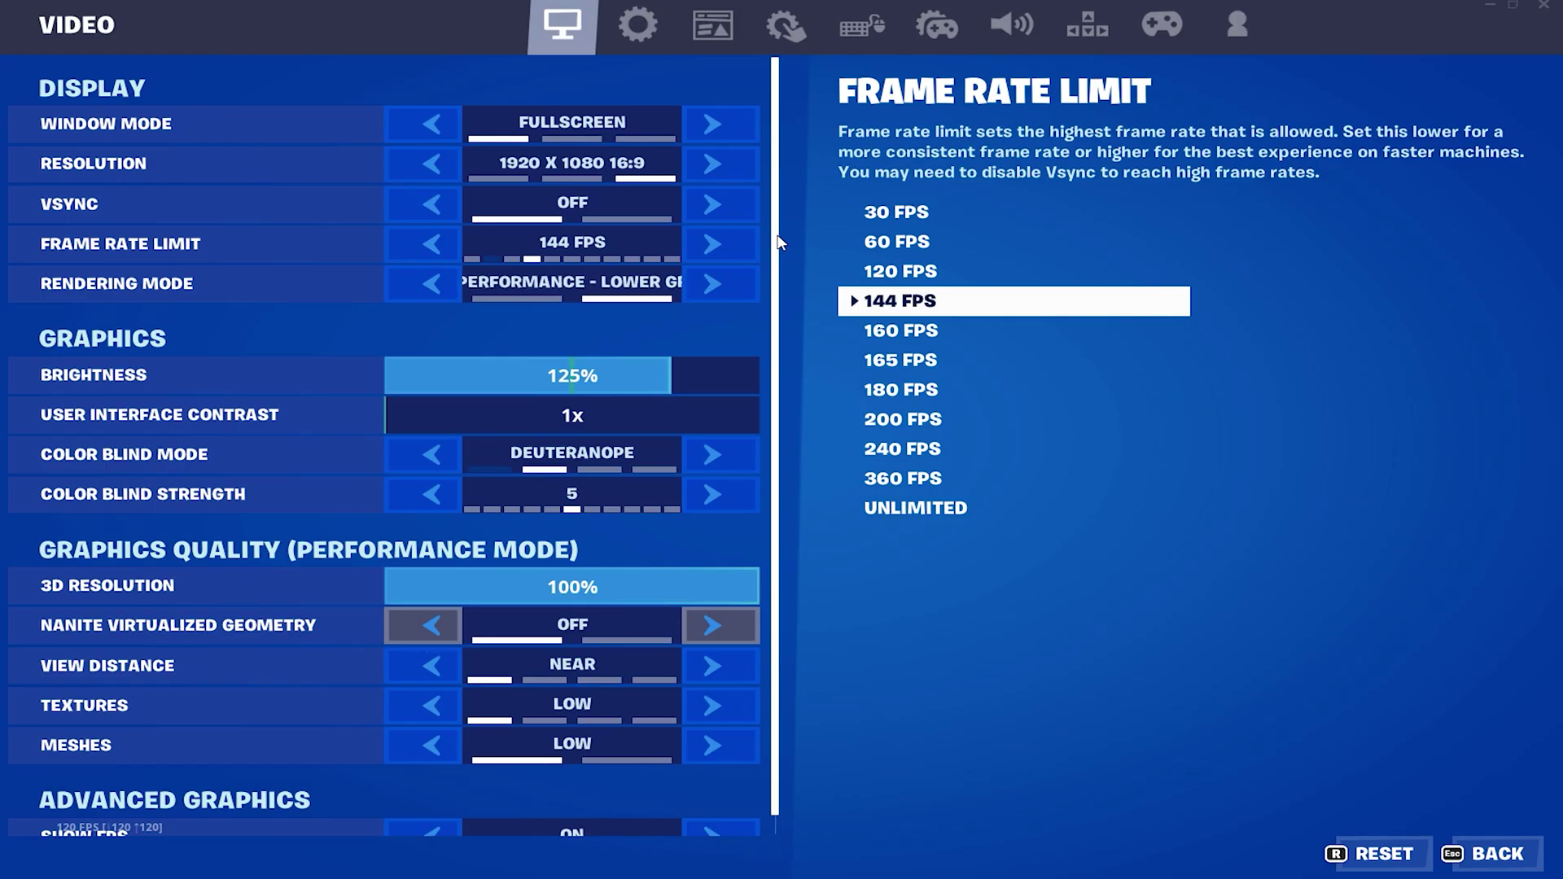
- Review Fortnite's Video settings: Fullscreen, 144 FPS limit, Performance mode, Near view distance, Low textures
{"action": "scroll", "coordinate": [775, 297], "scroll_direction": "down", "scroll_amount": 1}
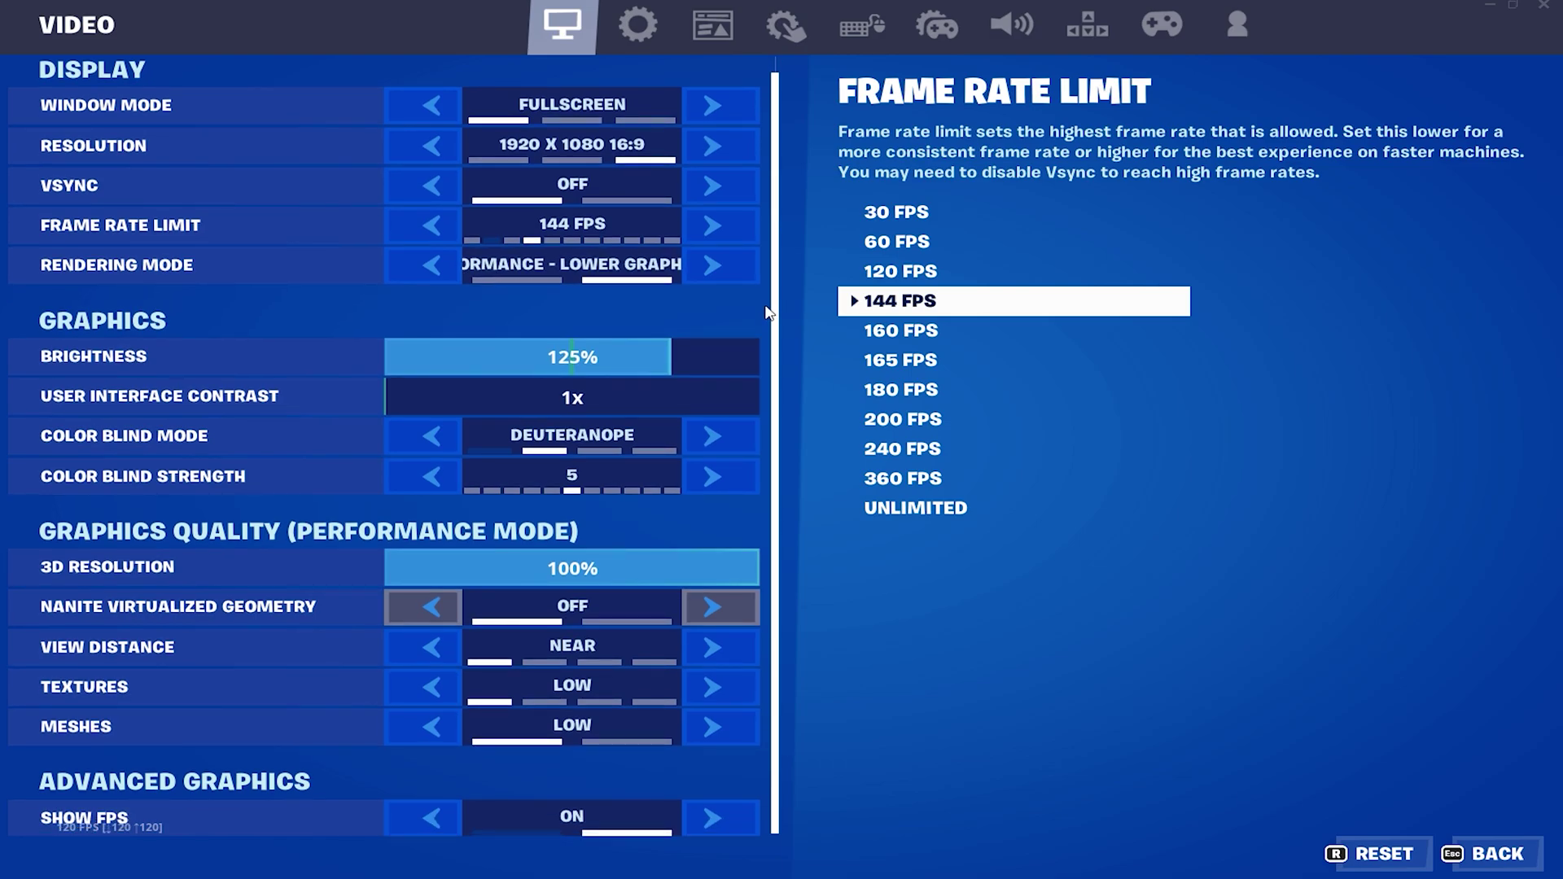
{"action": "scroll", "coordinate": [769, 269], "scroll_direction": "up", "scroll_amount": 1}
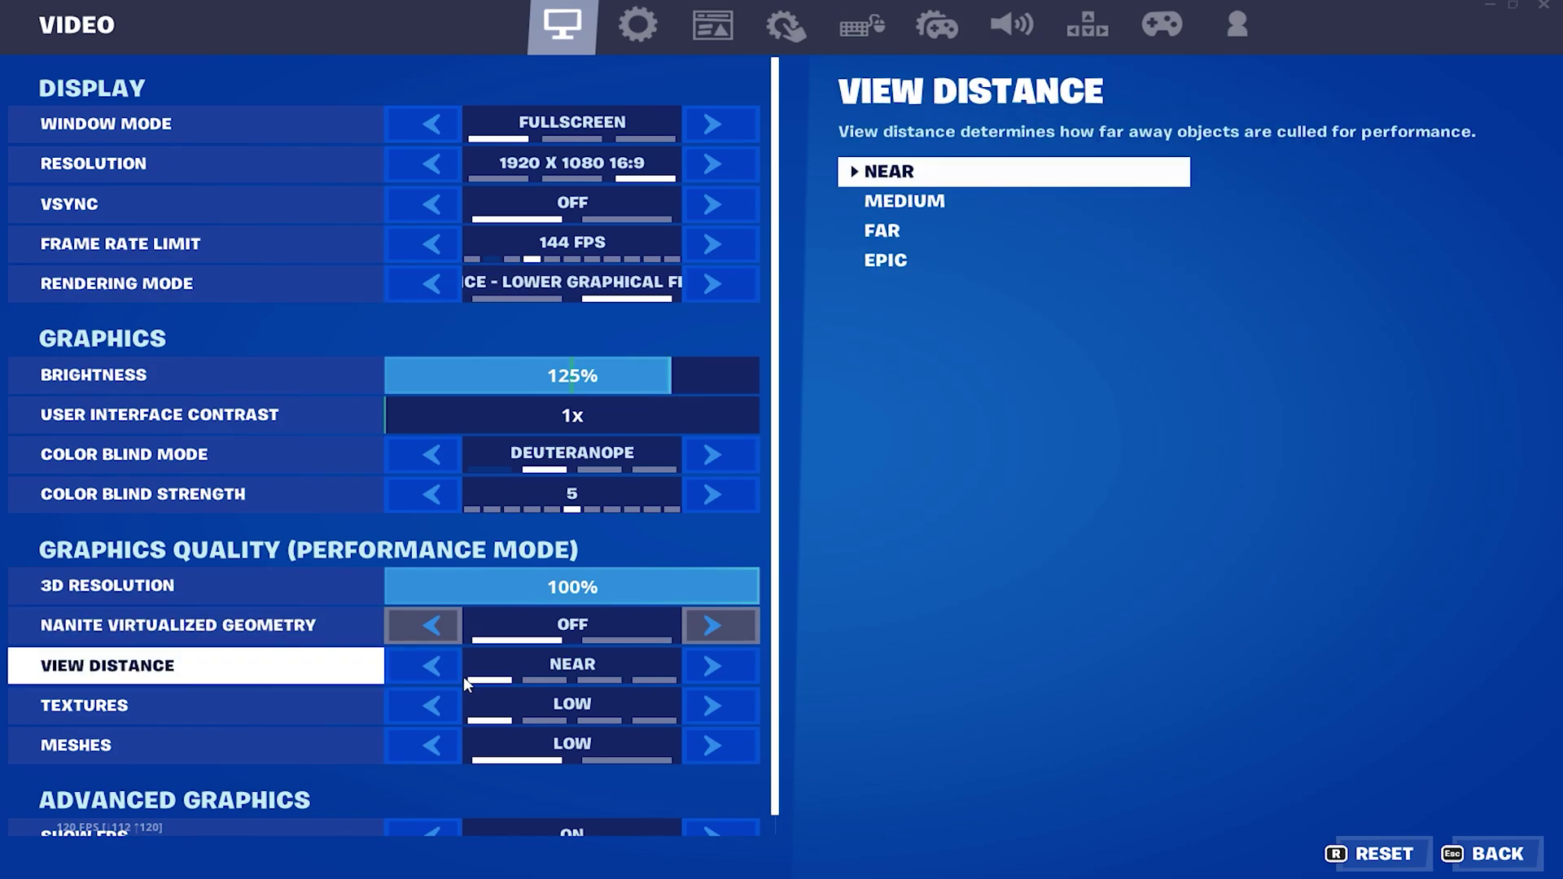
{"action": "scroll", "coordinate": [446, 749], "scroll_direction": "down", "scroll_amount": 1}
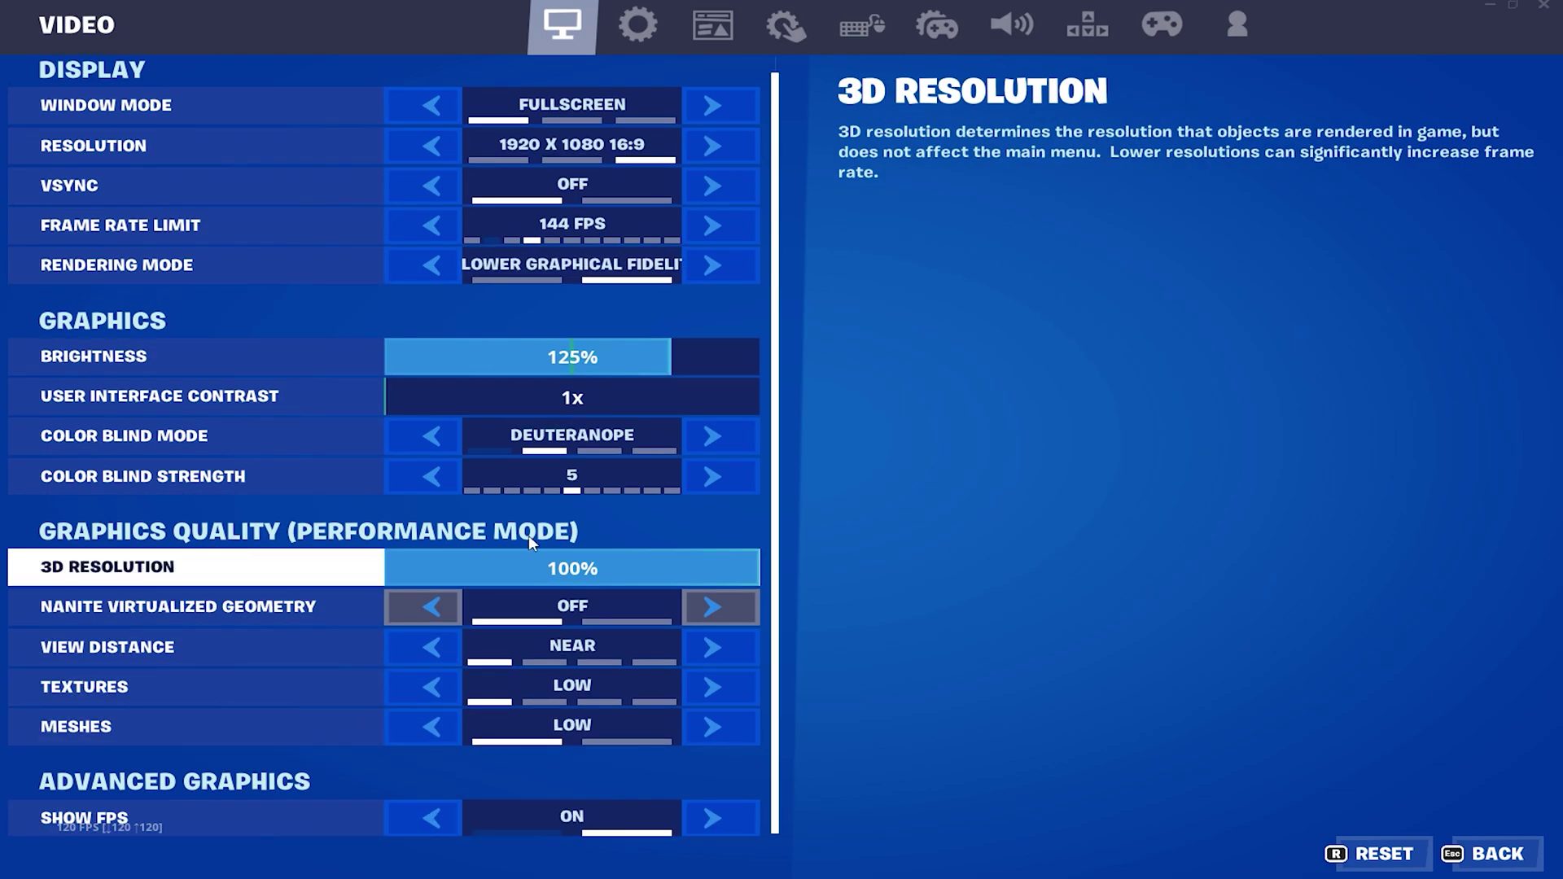
- Go to Fortnite's Game settings and confirm the Energy Saving options are off
{"action": "left_click", "coordinate": [638, 24]}
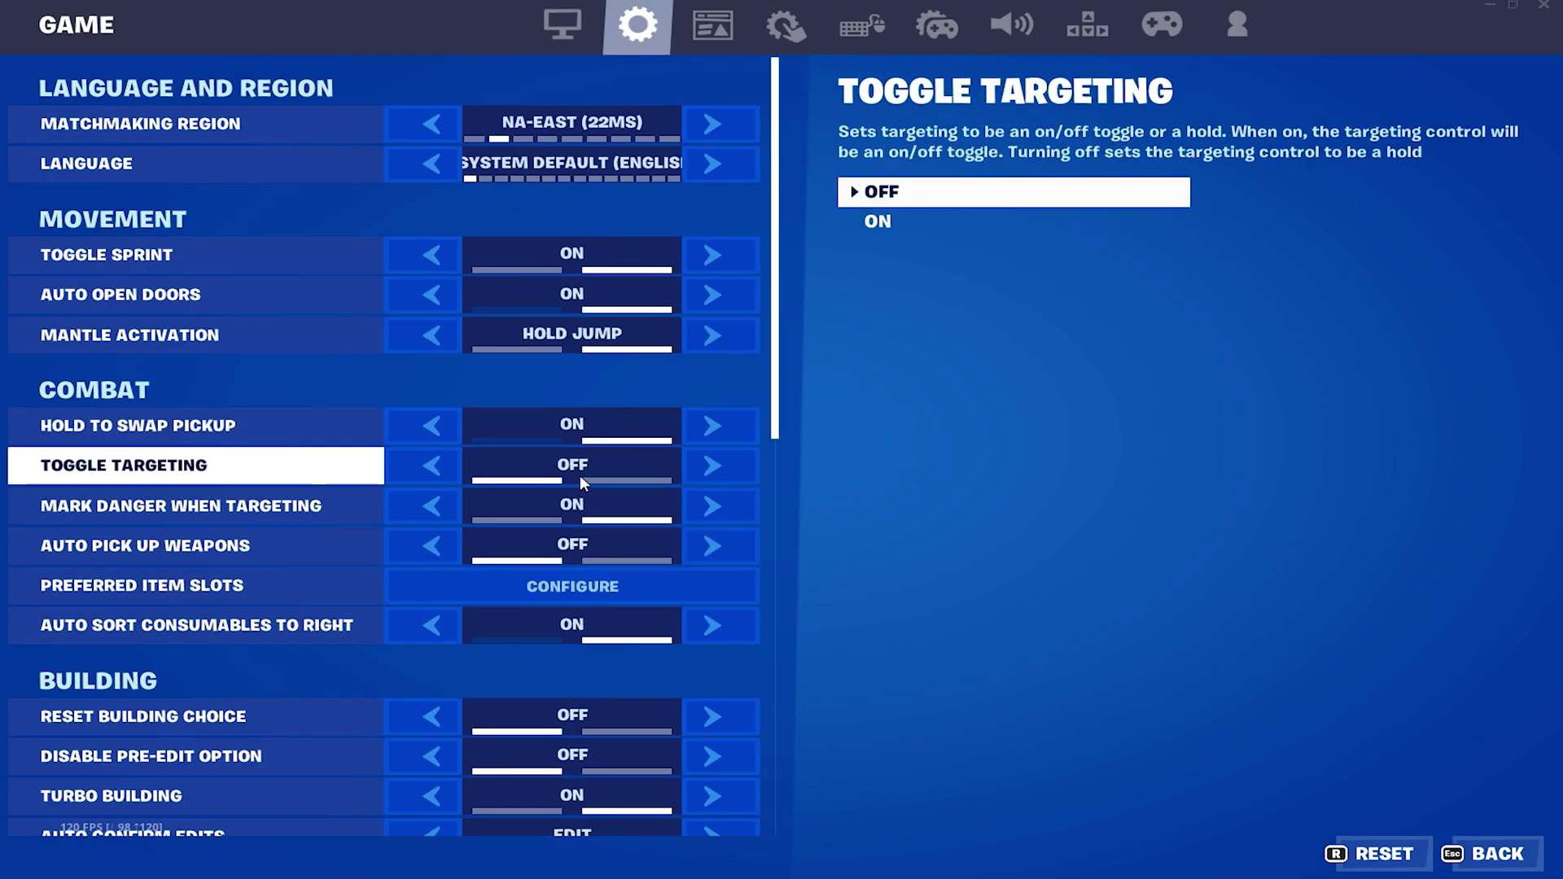
{"action": "scroll", "coordinate": [399, 519], "scroll_direction": "down", "scroll_amount": 10}
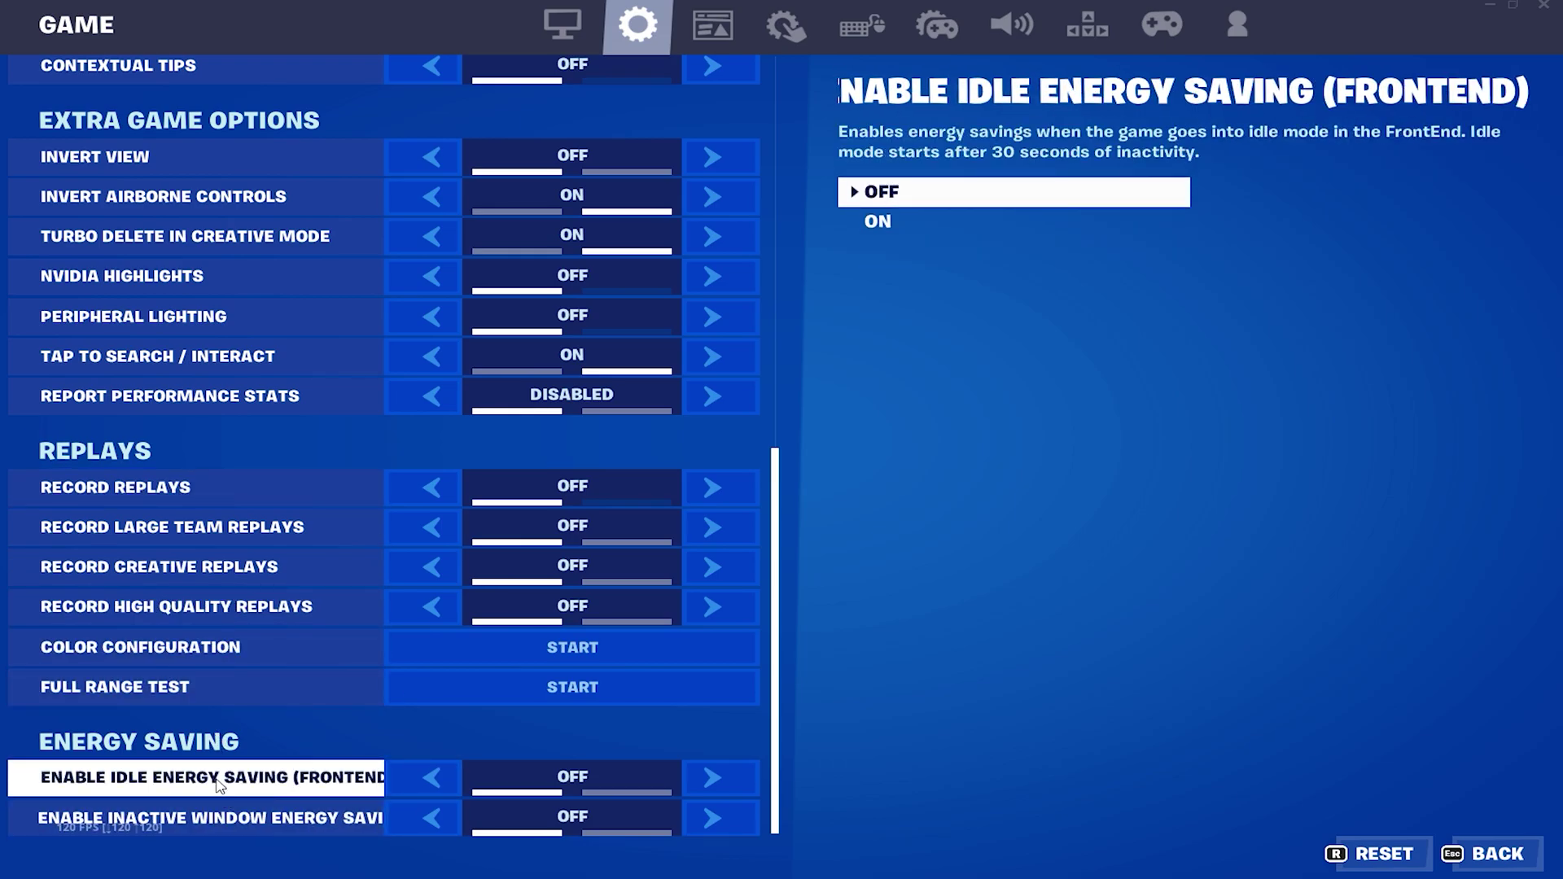
{"action": "scroll", "coordinate": [220, 753], "scroll_direction": "up", "scroll_amount": 15}
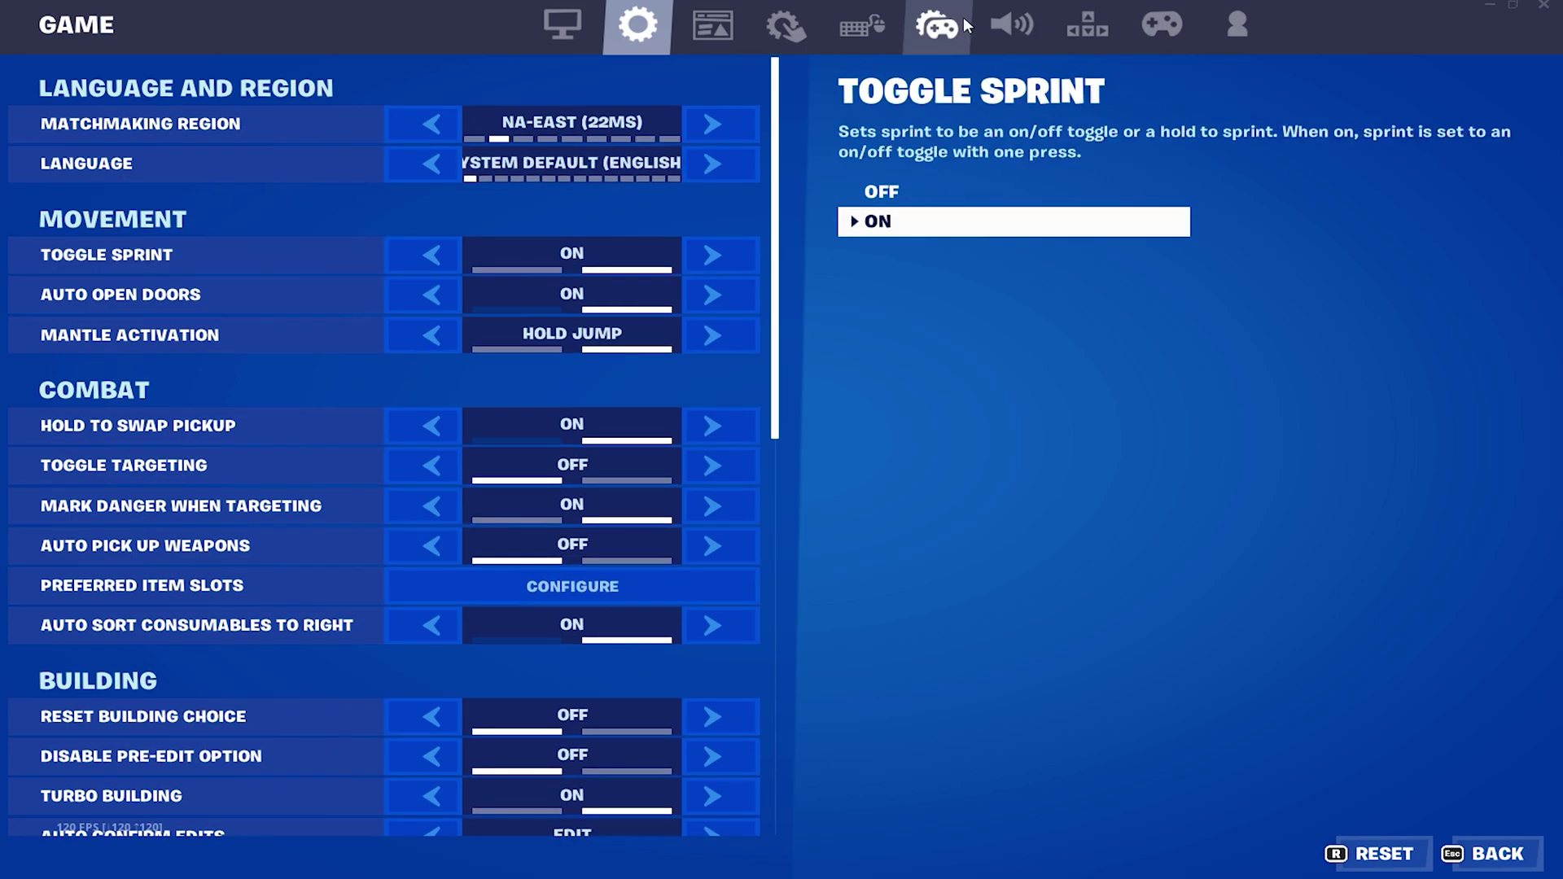
{"action": "left_click", "coordinate": [1012, 25]}
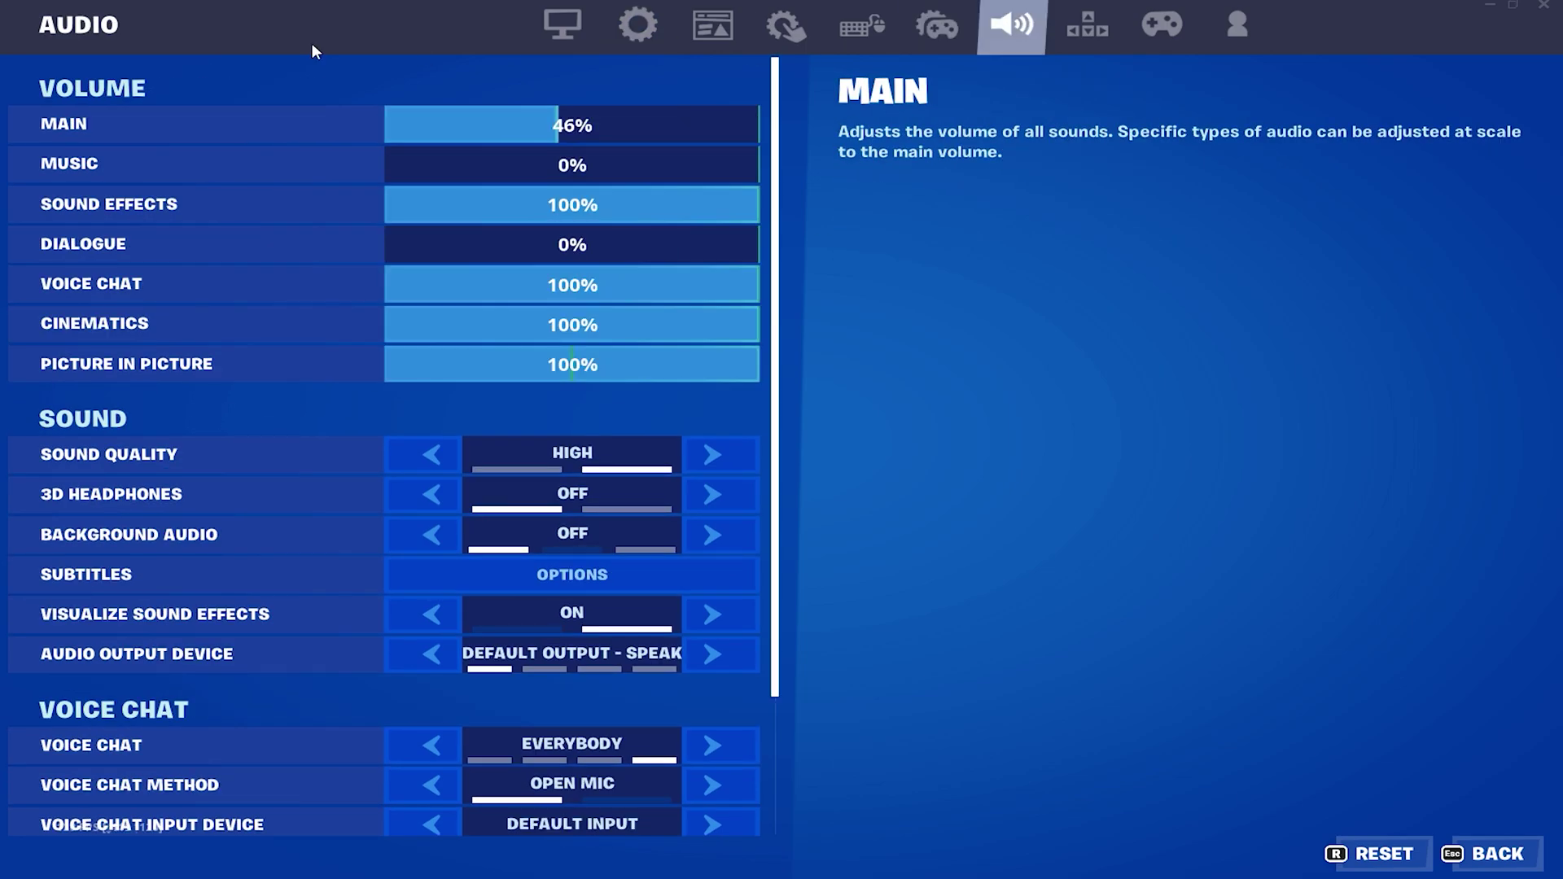
{"action": "left_click", "coordinate": [575, 576]}
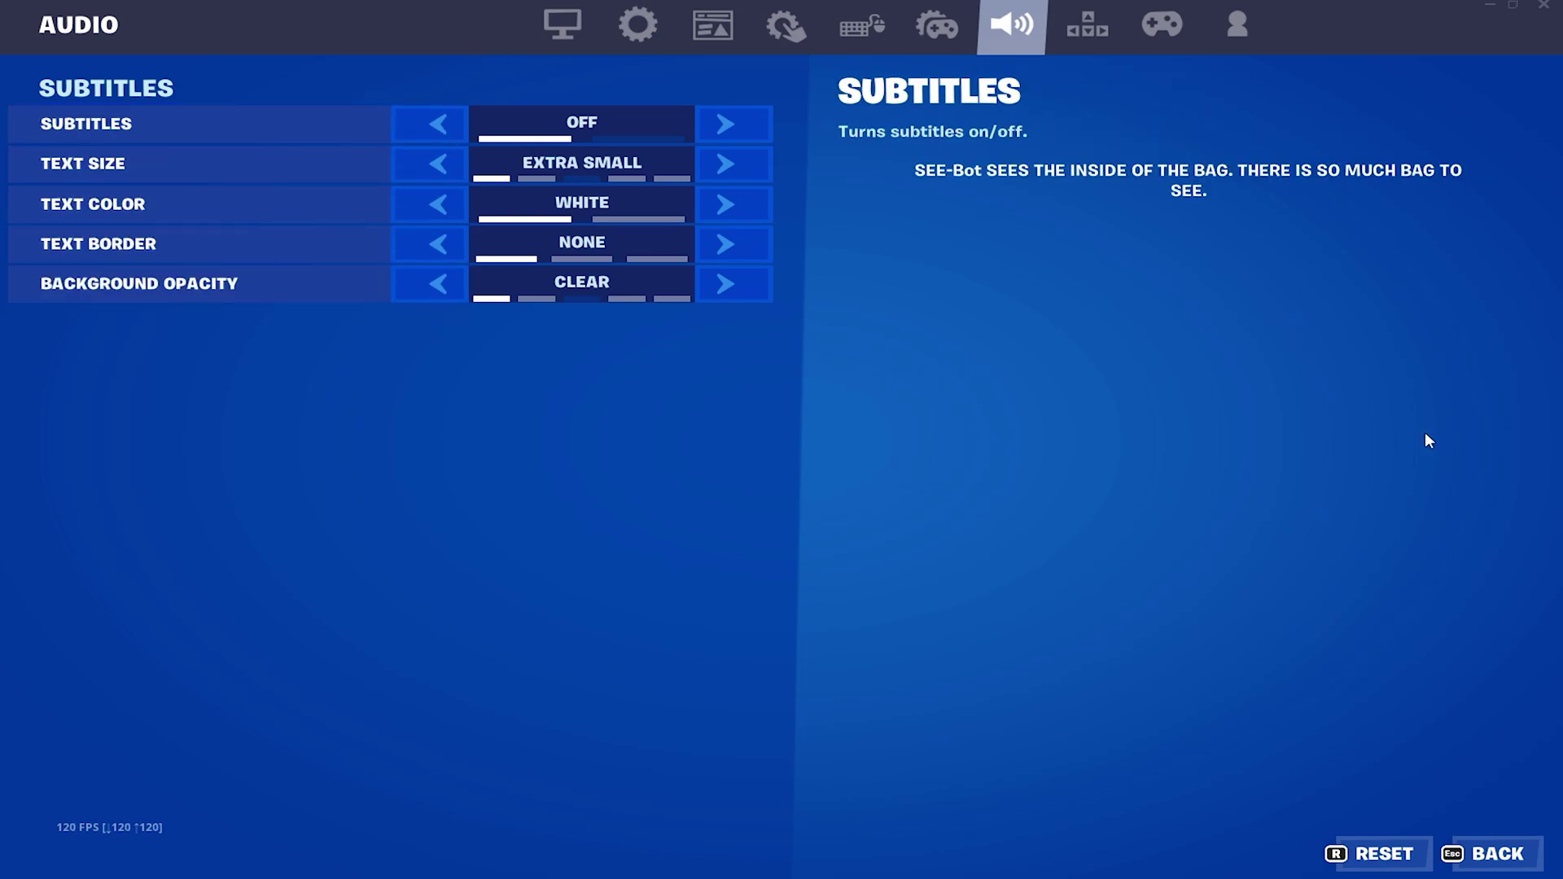
{"action": "left_click", "coordinate": [1497, 854]}
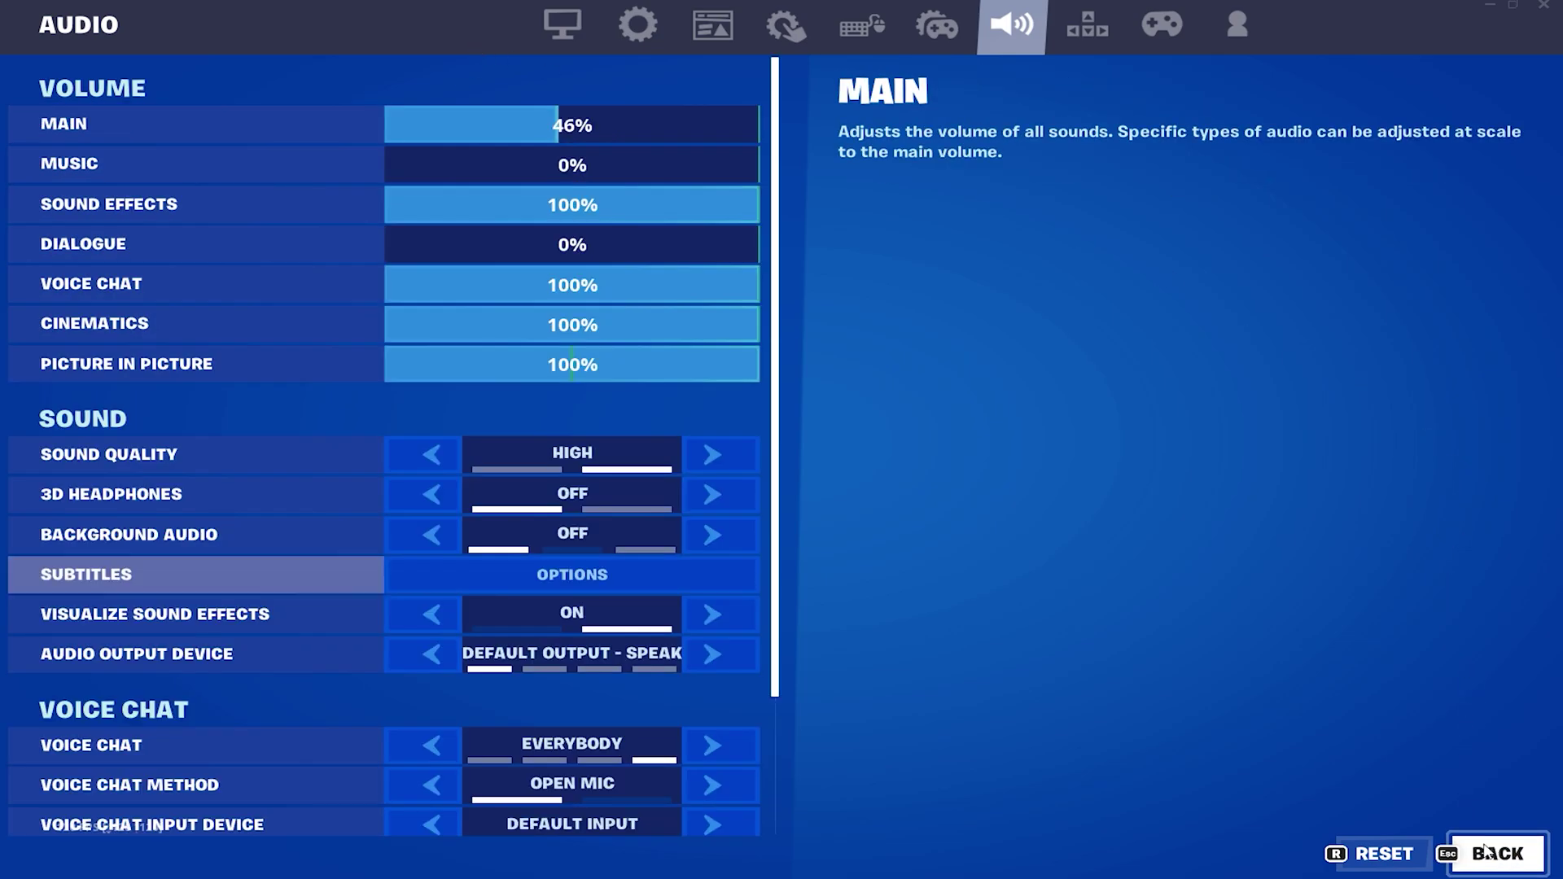
{"action": "left_click", "coordinate": [645, 30]}
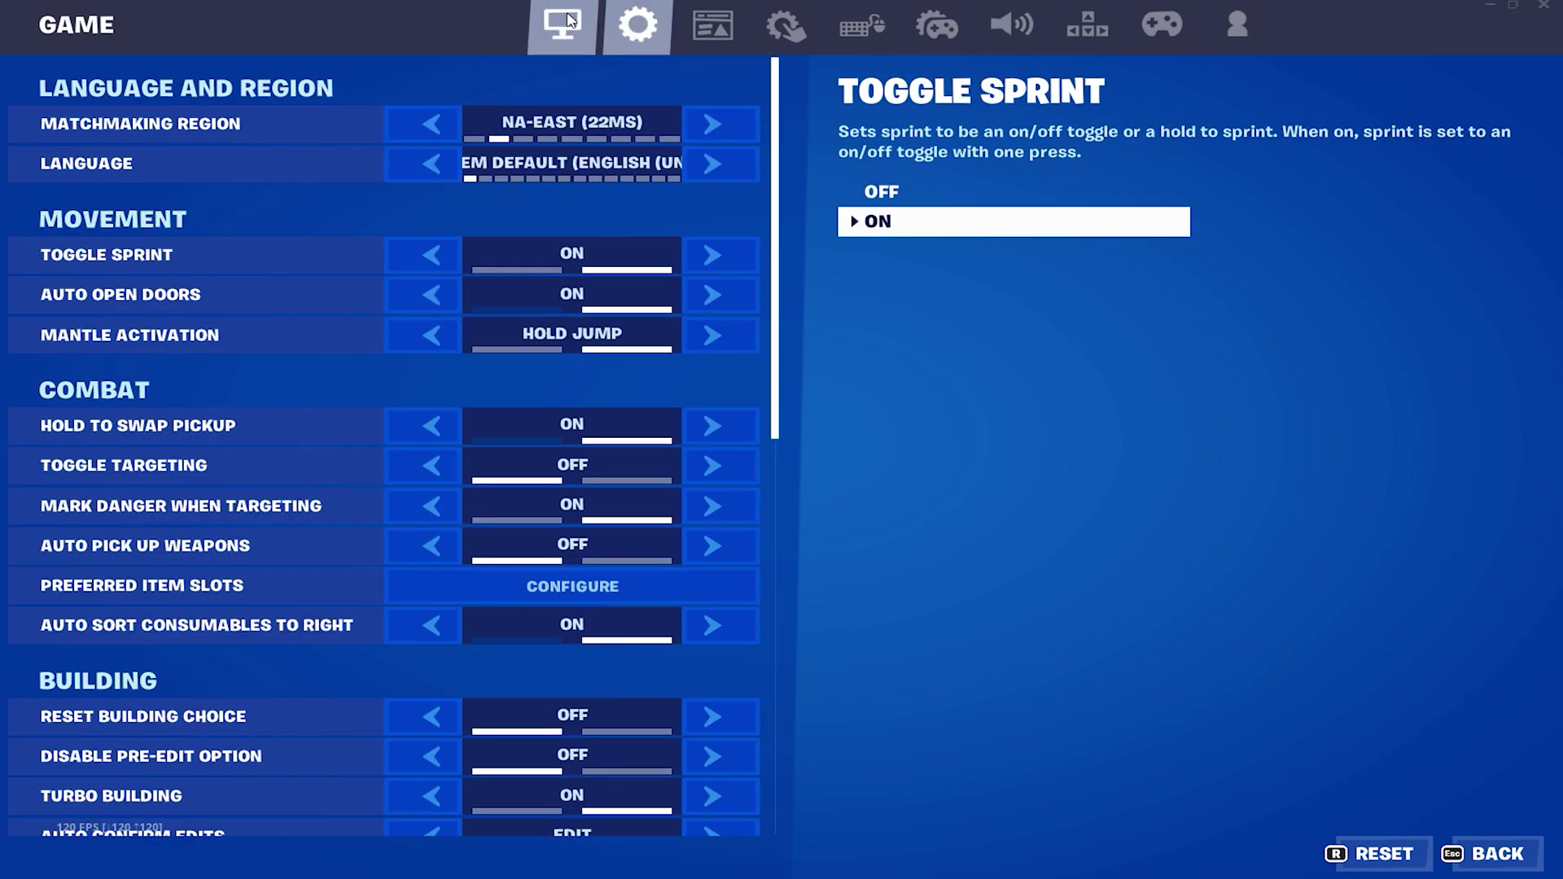
- Return to Fortnite's Video settings tab
{"action": "left_click", "coordinate": [568, 27]}
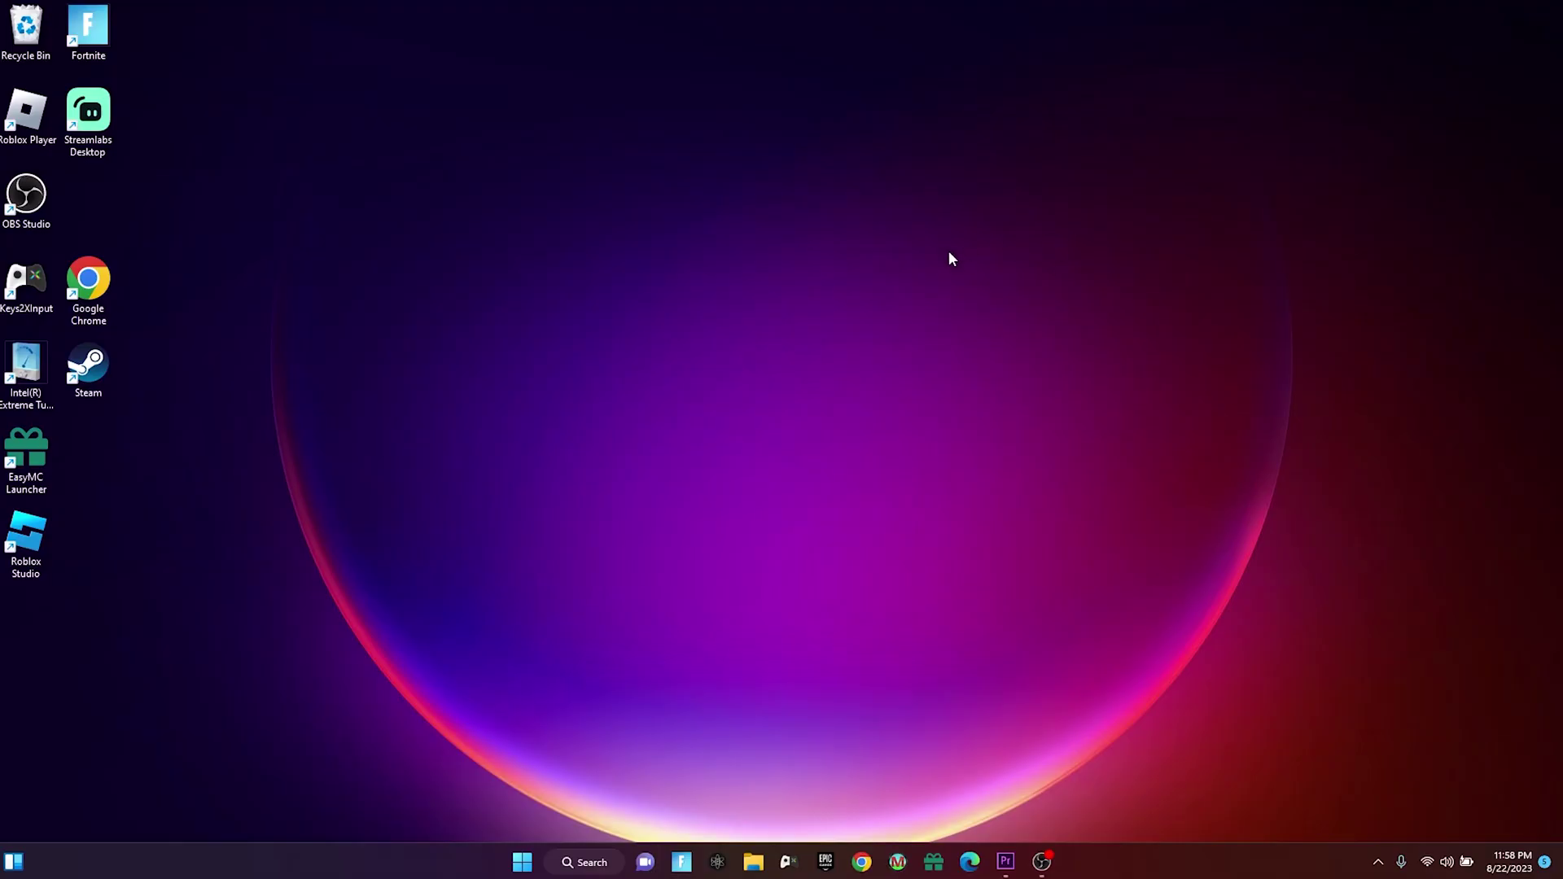